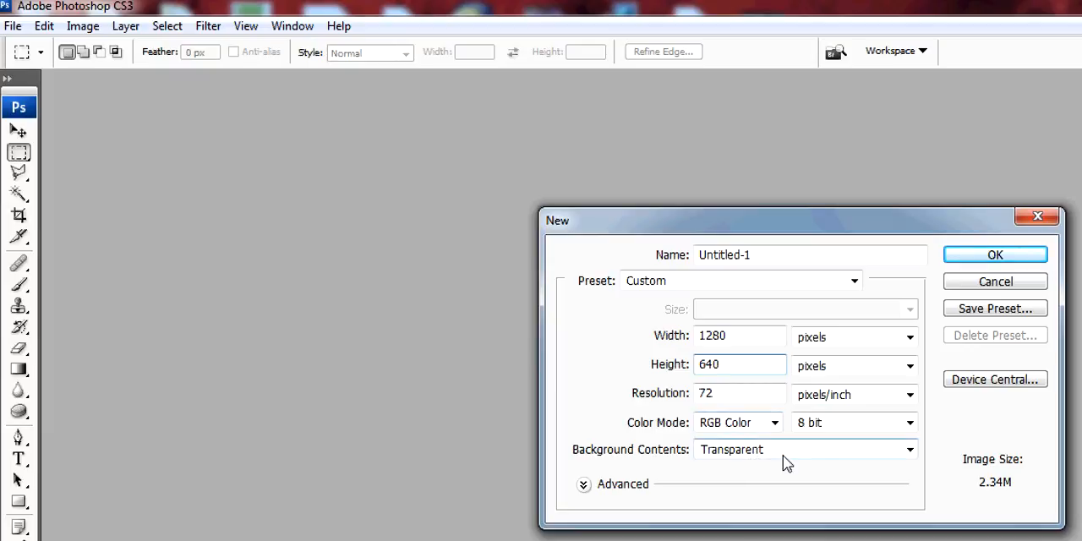
Create a 1280 by 640 pixel RGB document at 72 pixels/inch with a transparent background
{"action": "left_click", "coordinate": [761, 502]}
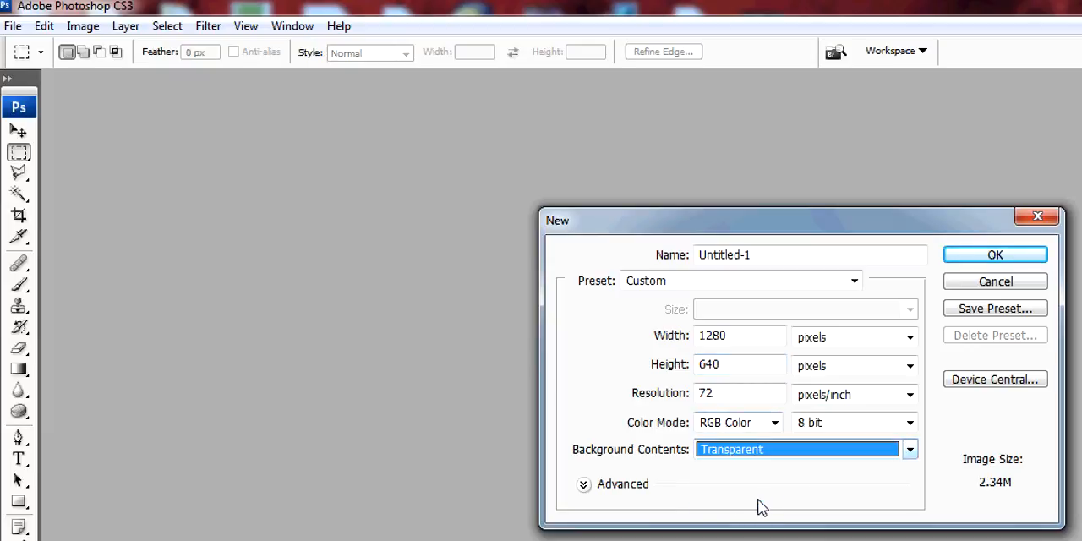
{"action": "left_click", "coordinate": [993, 256]}
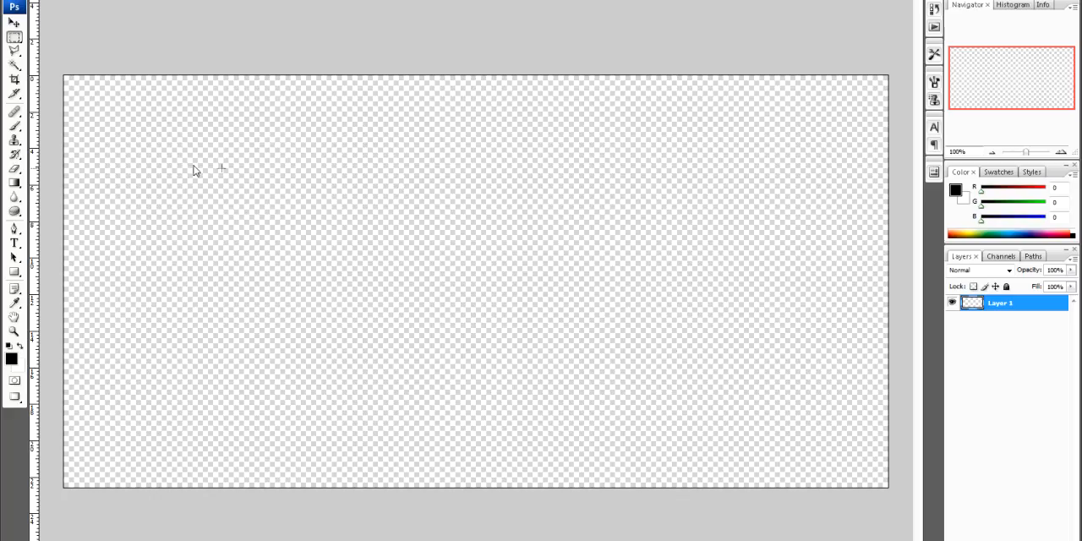
{"action": "left_click_drag", "start_coordinate": [15, 51], "coordinate": [65, 68]}
{"action": "left_click", "coordinate": [50, 61]}
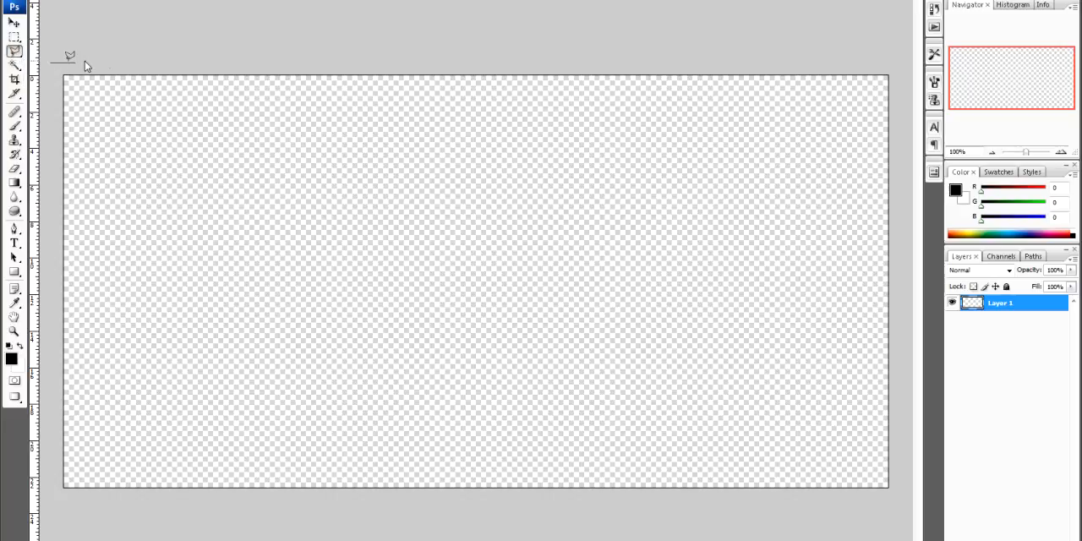
{"action": "left_click", "coordinate": [293, 61]}
{"action": "left_click", "coordinate": [293, 95]}
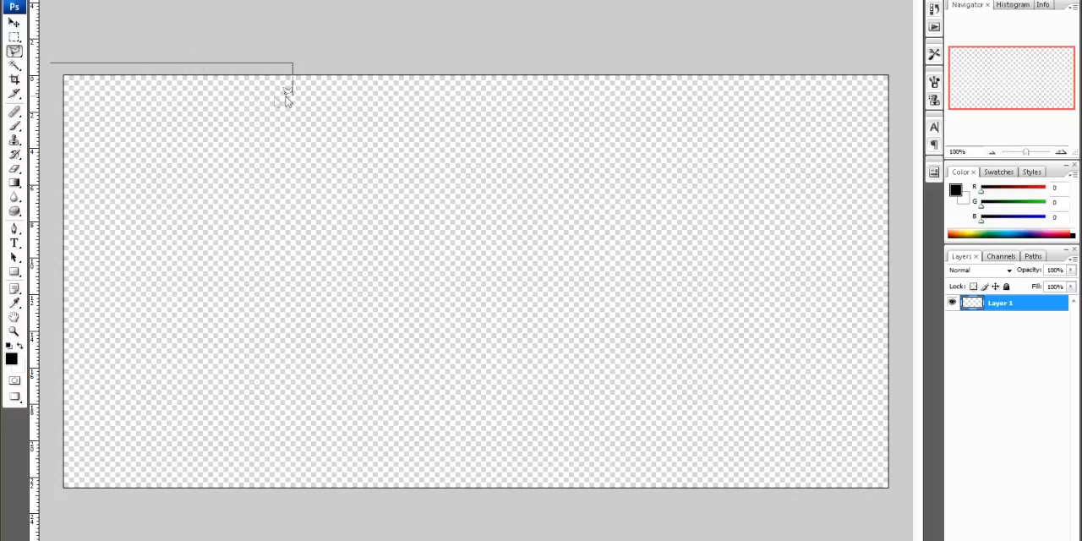
{"action": "left_click", "coordinate": [111, 95]}
{"action": "left_click", "coordinate": [82, 125]}
{"action": "left_click", "coordinate": [46, 126]}
Outline a strip with a slanted step in the canvas's upper-left corner using the Polygonal Lasso and fill it with the orange-yellow linear gradient
{"action": "left_click", "coordinate": [52, 64]}
{"action": "left_click", "coordinate": [266, 63]}
{"action": "left_click", "coordinate": [266, 105]}
{"action": "left_click", "coordinate": [121, 104]}
{"action": "left_click", "coordinate": [87, 137]}
{"action": "left_click", "coordinate": [46, 137]}
{"action": "left_click", "coordinate": [46, 63]}
{"action": "left_click", "coordinate": [58, 63]}
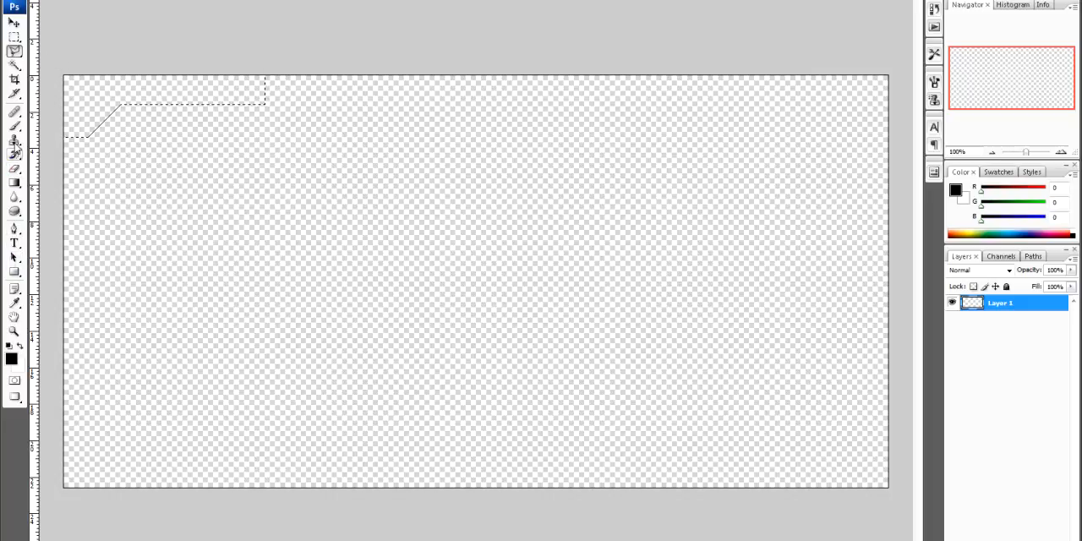
{"action": "left_click", "coordinate": [14, 181]}
{"action": "left_click_drag", "start_coordinate": [72, 82], "coordinate": [244, 88]}
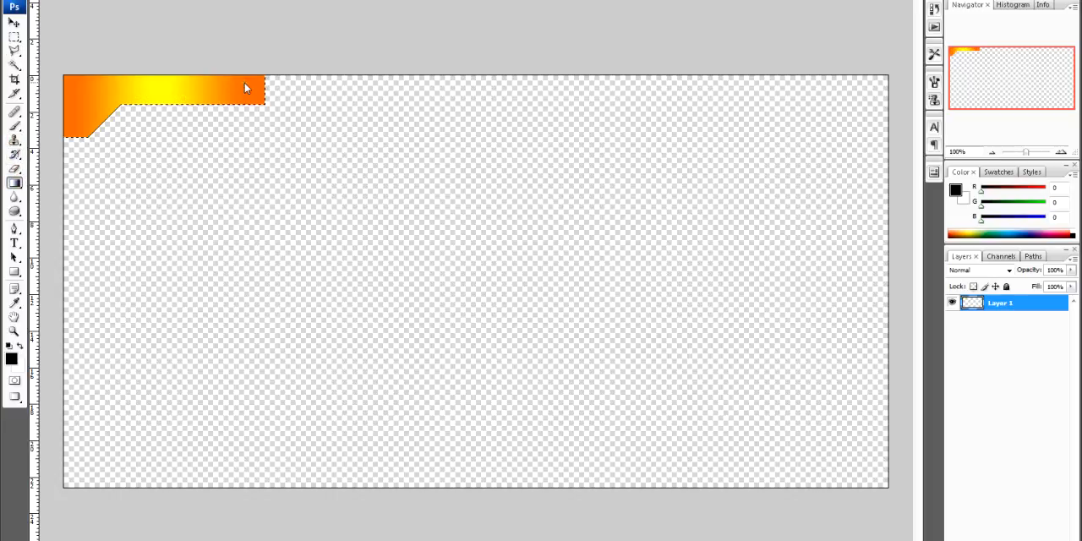
Duplicate the gradient-filled layer as Layer 1 copy
{"action": "right_click", "coordinate": [970, 311]}
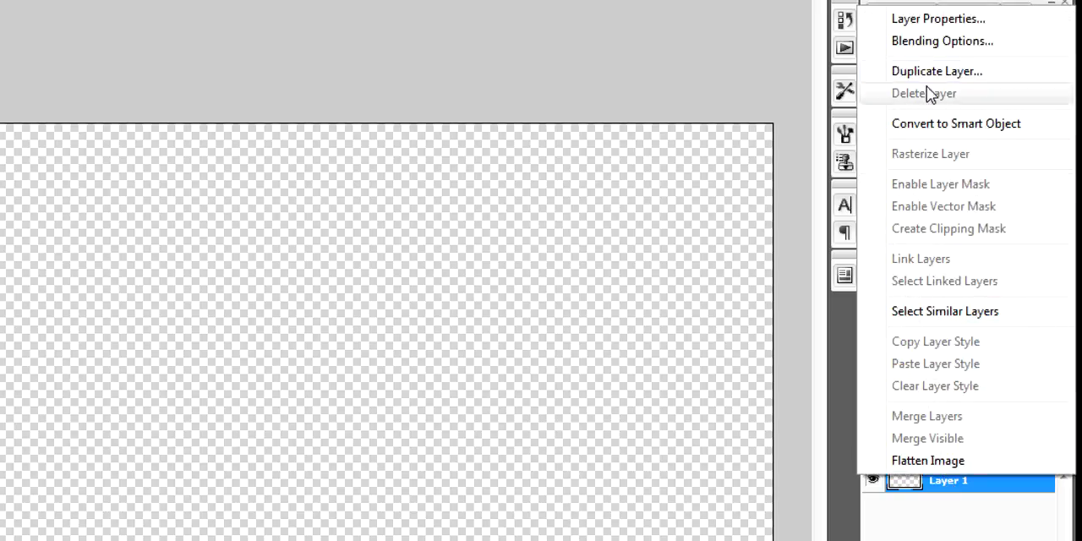
{"action": "left_click", "coordinate": [920, 73]}
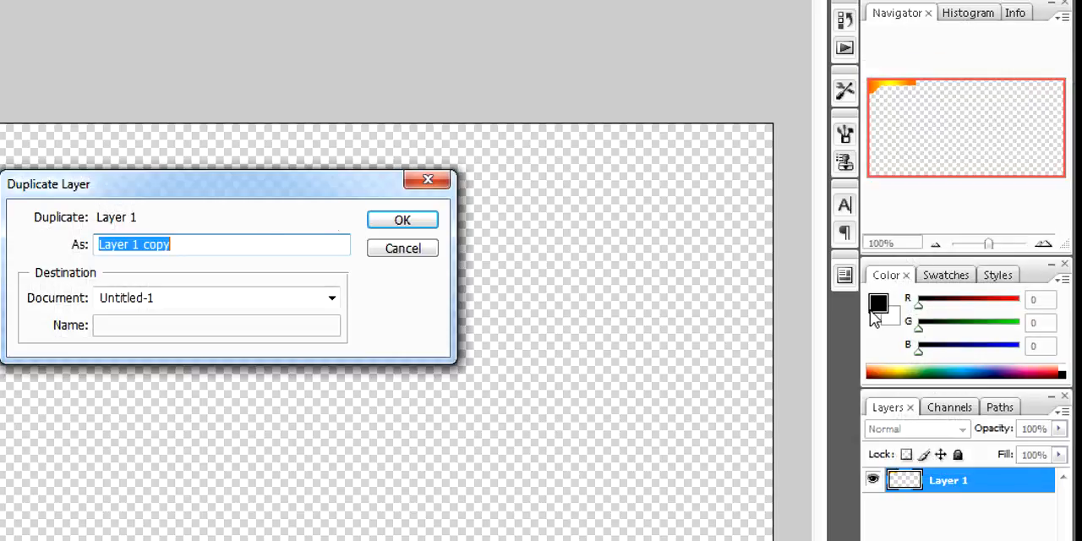
{"action": "left_click", "coordinate": [418, 224]}
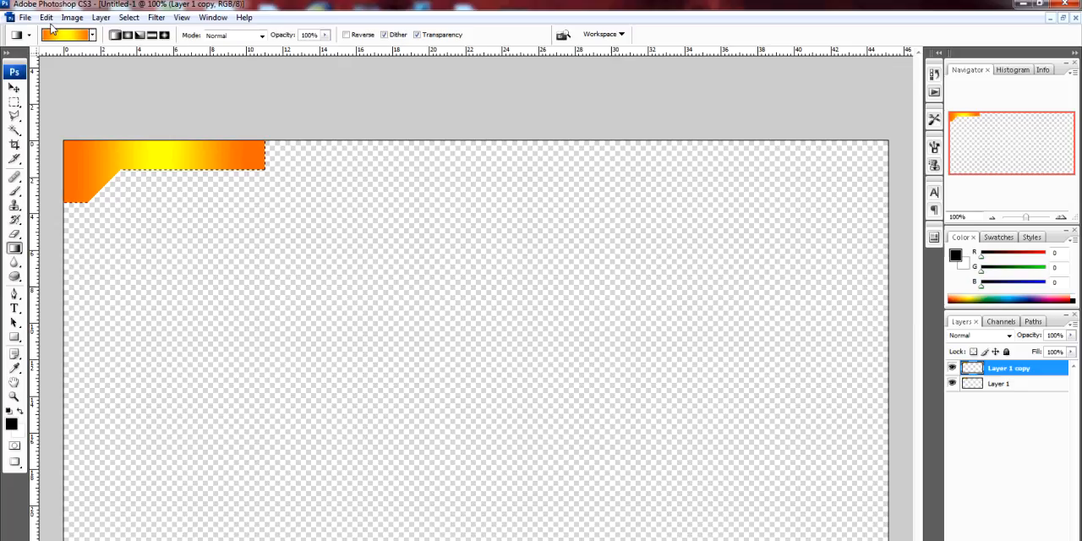
Flip the duplicated corner shape horizontally and vertically
{"action": "left_click", "coordinate": [46, 18]}
{"action": "mouse_move", "coordinate": [88, 245]}
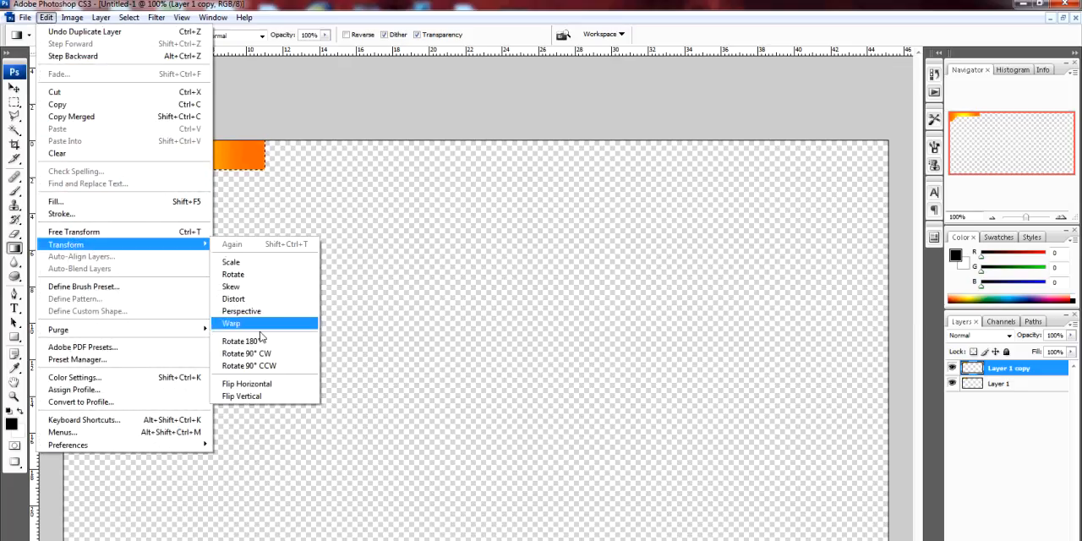
{"action": "left_click", "coordinate": [245, 383]}
{"action": "left_click", "coordinate": [47, 18]}
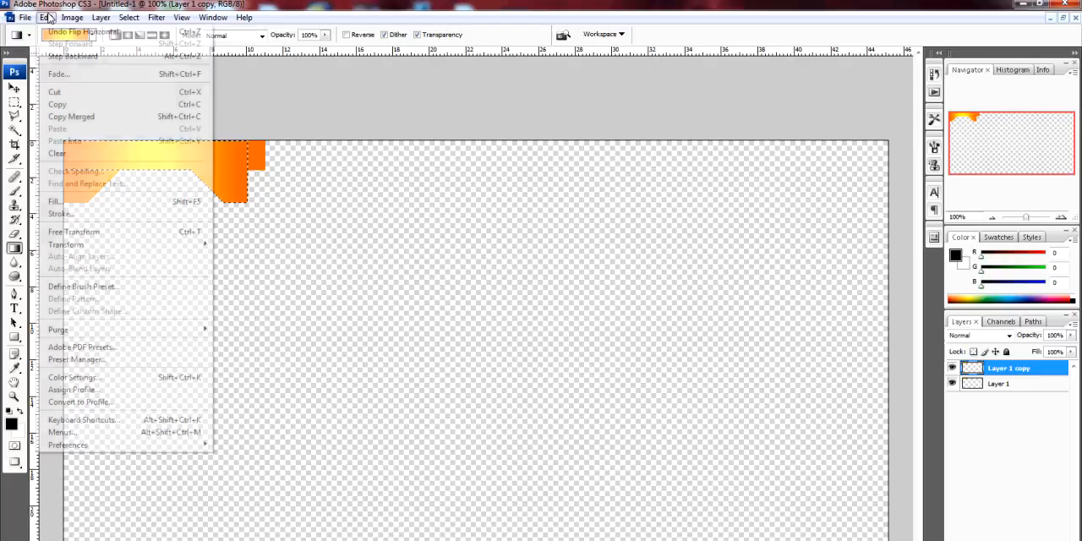
{"action": "mouse_move", "coordinate": [89, 244]}
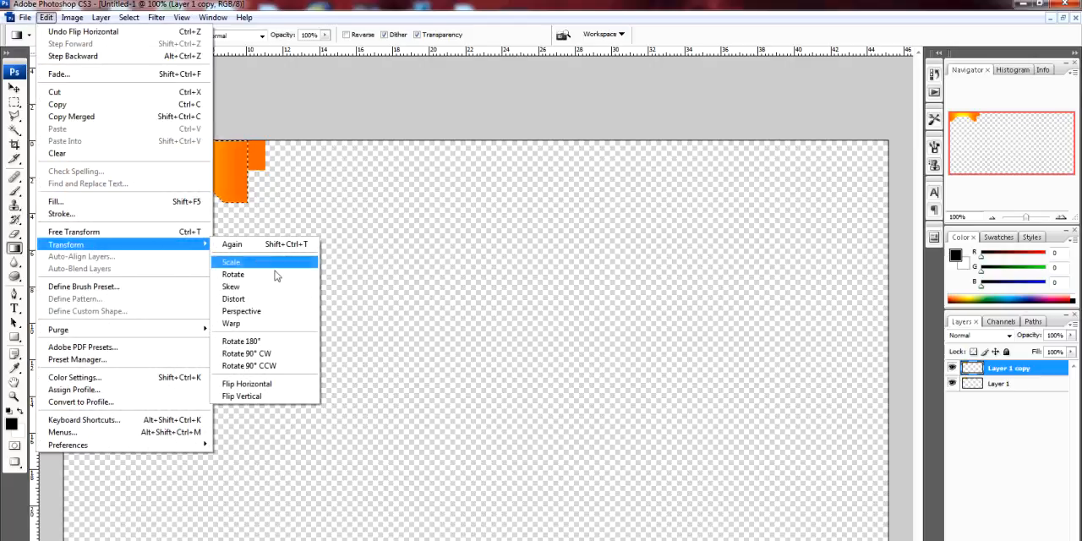
{"action": "left_click", "coordinate": [253, 395]}
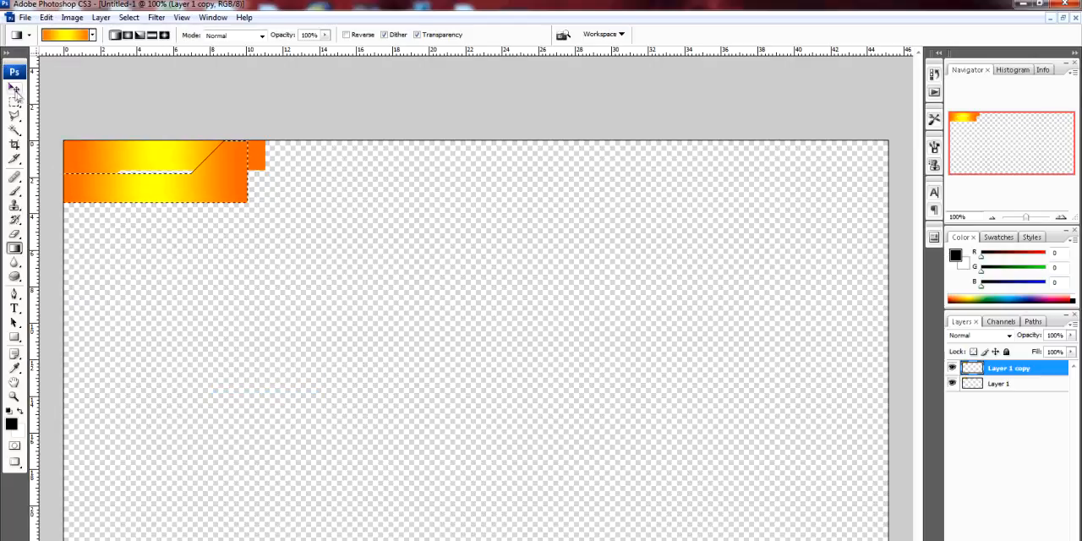
Move the flipped shape into the canvas's lower-right corner and deselect it
{"action": "left_click", "coordinate": [15, 88]}
{"action": "left_click_drag", "start_coordinate": [194, 194], "coordinate": [821, 521]}
{"action": "key", "text": "ctrl+d"}
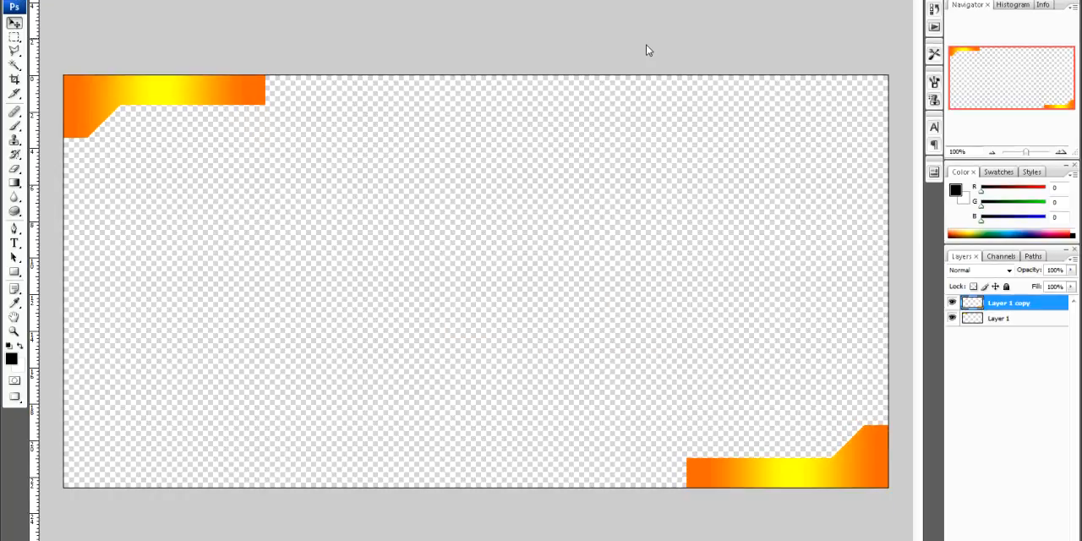
Merge Layer 1 with Layer 1 copy and load both corner shapes as a selection
{"action": "left_click", "coordinate": [1001, 321]}
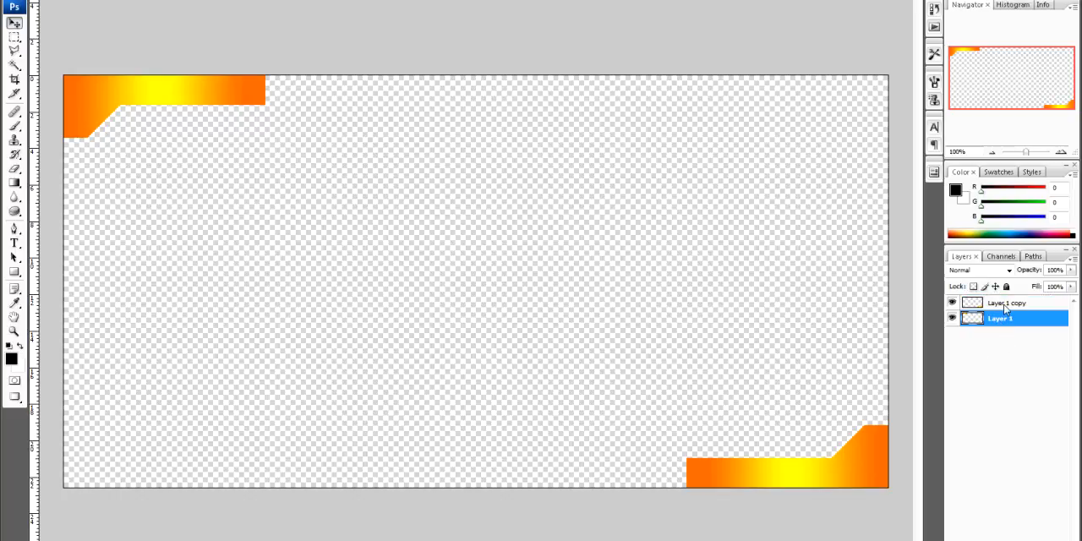
{"action": "left_click", "coordinate": [1004, 305], "text": "shift"}
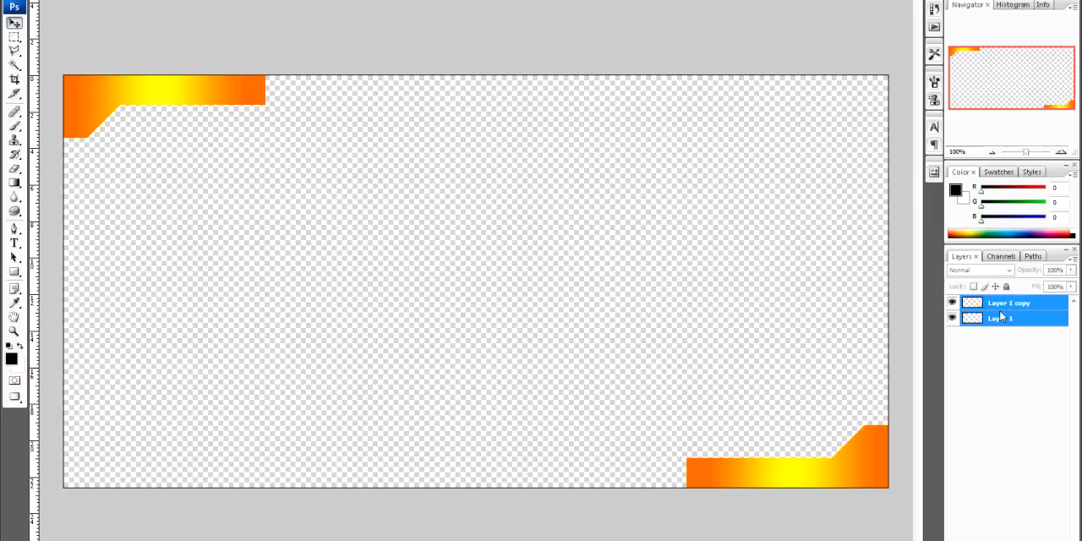
{"action": "key", "text": "ctrl+e"}
{"action": "left_click", "coordinate": [995, 334]}
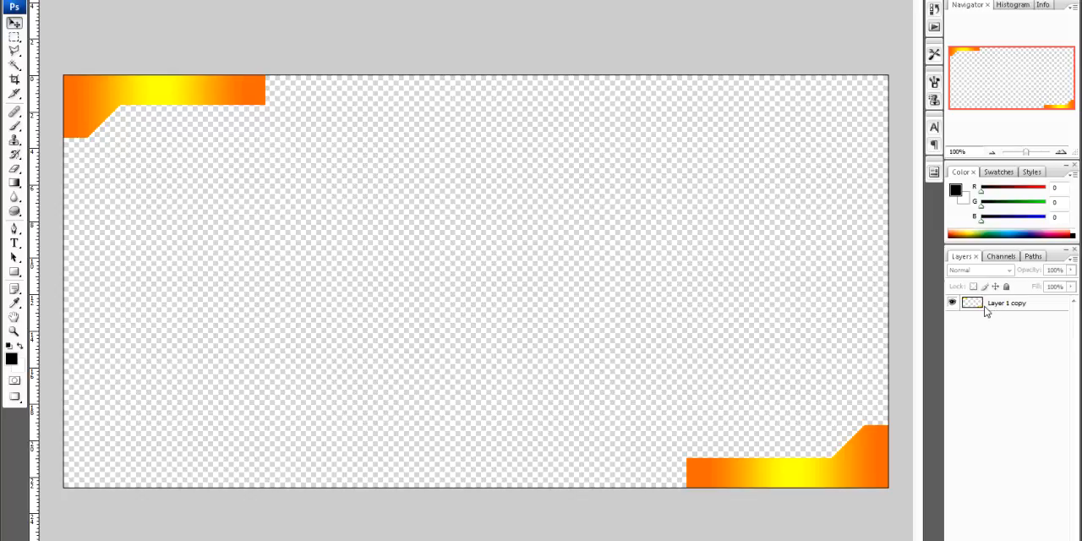
{"action": "left_click", "coordinate": [974, 306], "text": "ctrl"}
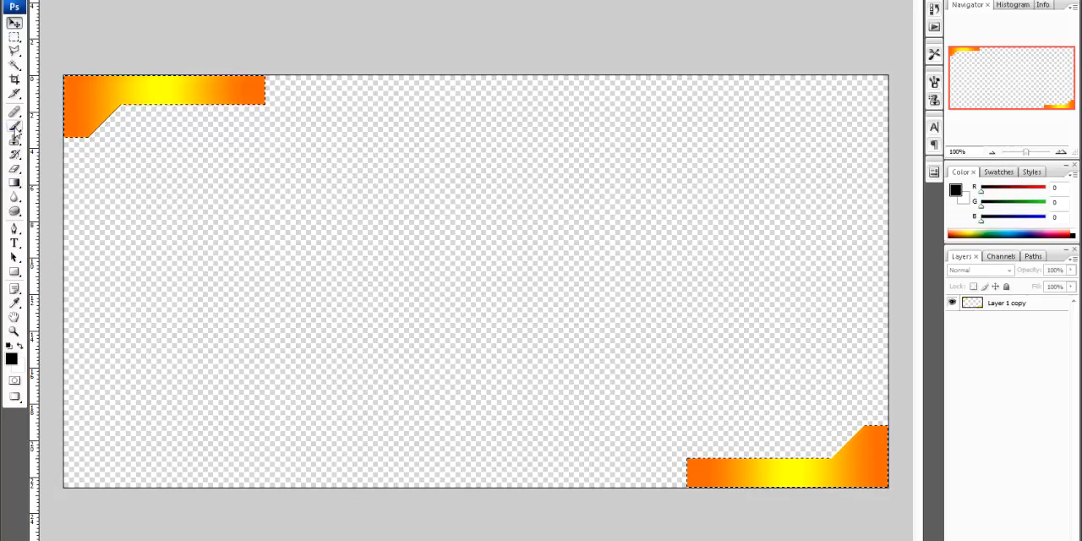
Erase the gradient fill inside both selected corner shapes on Layer 1 copy with an enlarged hard eraser, keeping the selection
{"action": "left_click", "coordinate": [14, 169]}
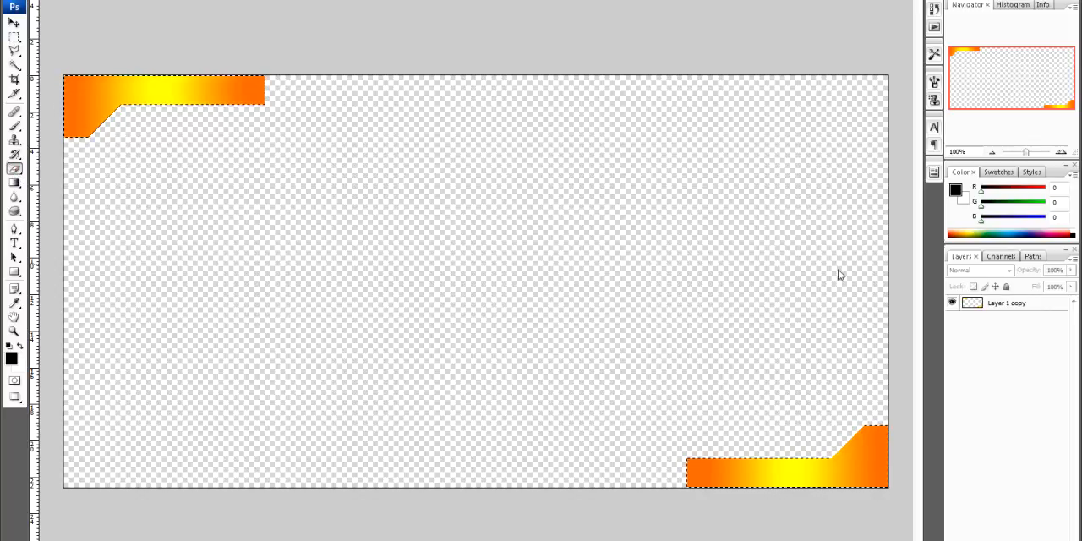
{"action": "left_click", "coordinate": [1017, 308]}
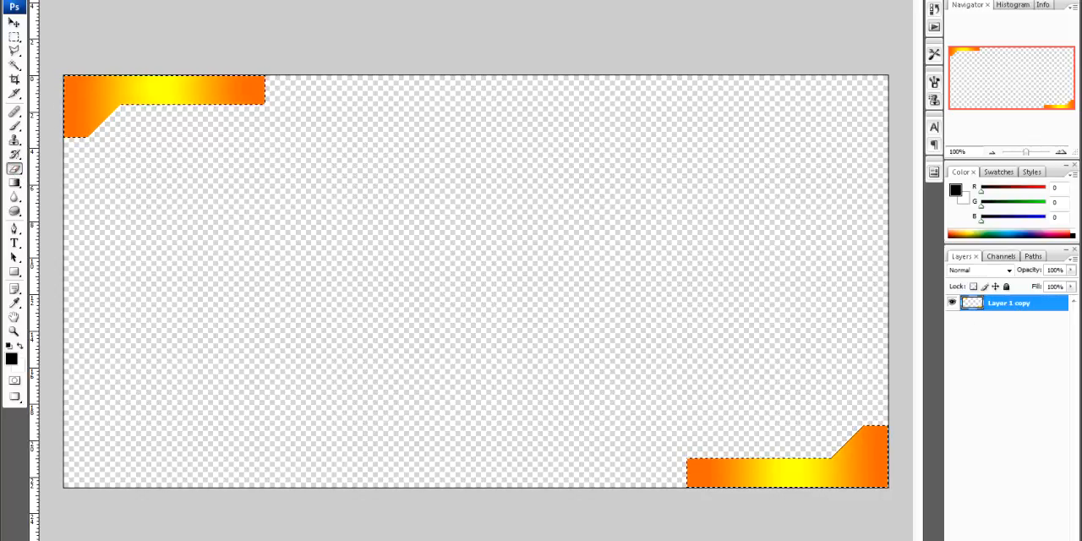
{"action": "left_click", "coordinate": [74, 1]}
{"action": "left_click_drag", "start_coordinate": [30, 10], "coordinate": [44, 12]}
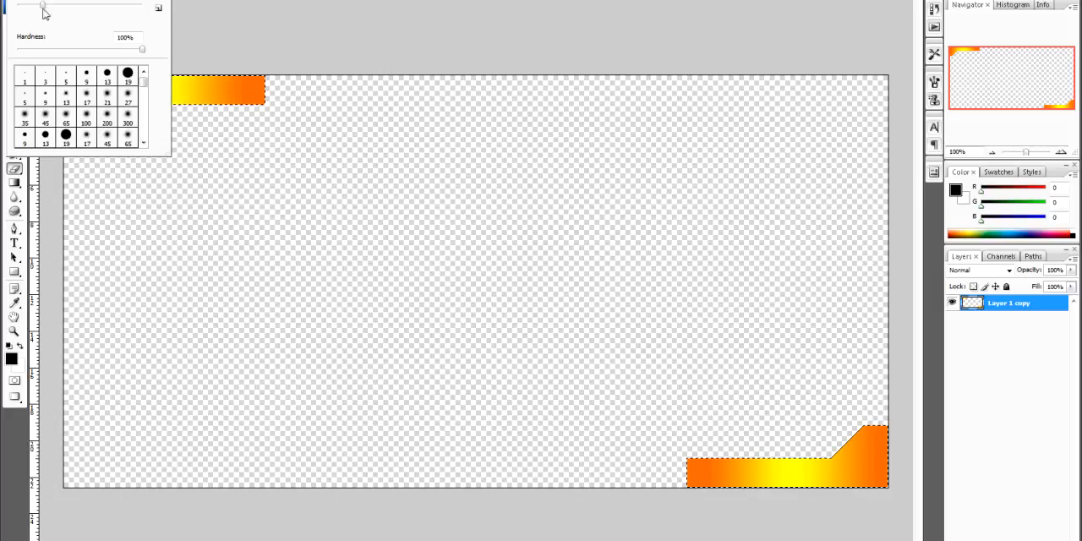
{"action": "left_click", "coordinate": [95, 2]}
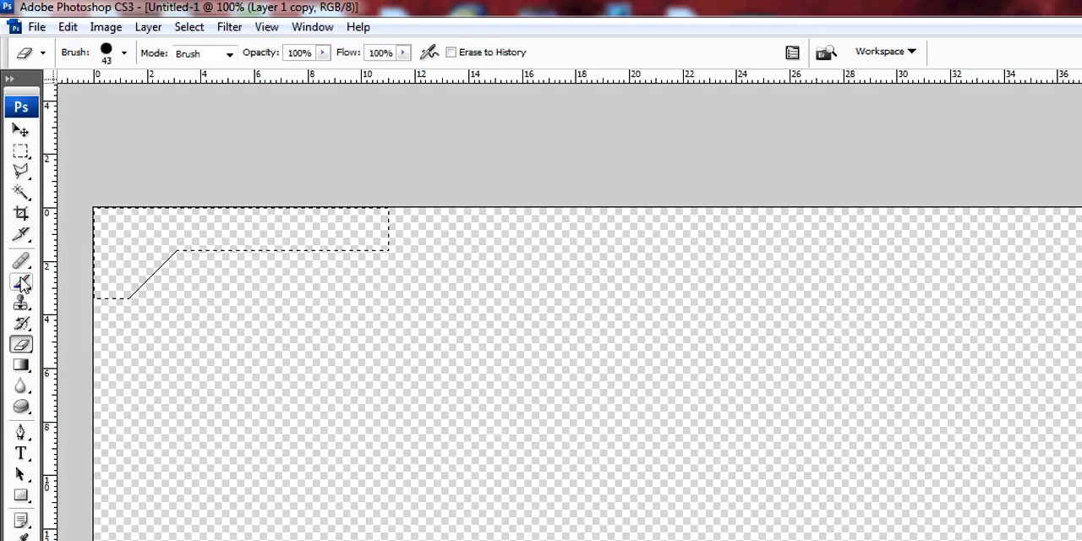
Paint bright green (RGB 12, 255, 0) texture dabs inside parts of both corner selections with the 102 px clustered-circles brush
{"action": "left_click", "coordinate": [14, 125]}
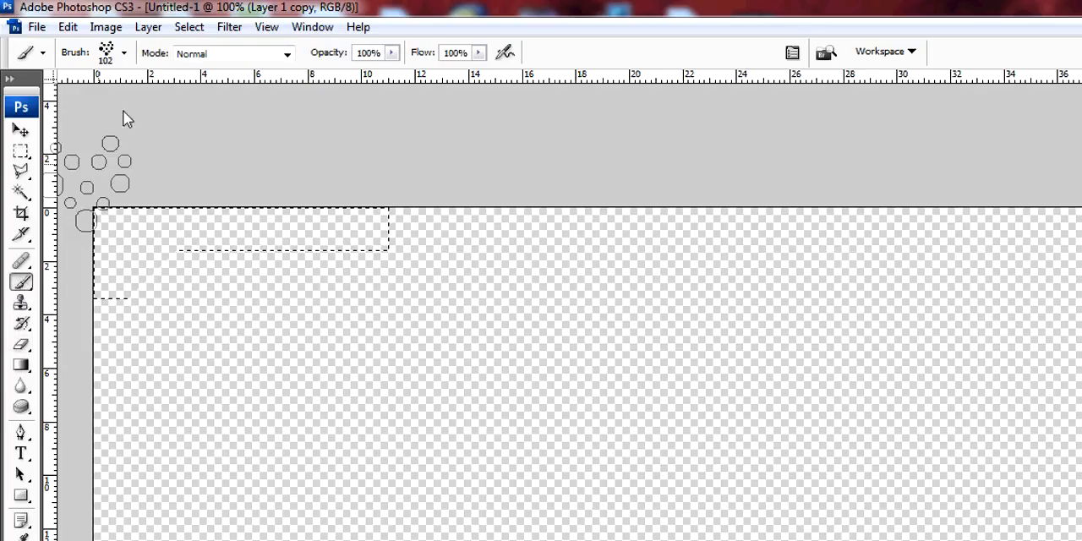
{"action": "left_click", "coordinate": [124, 52]}
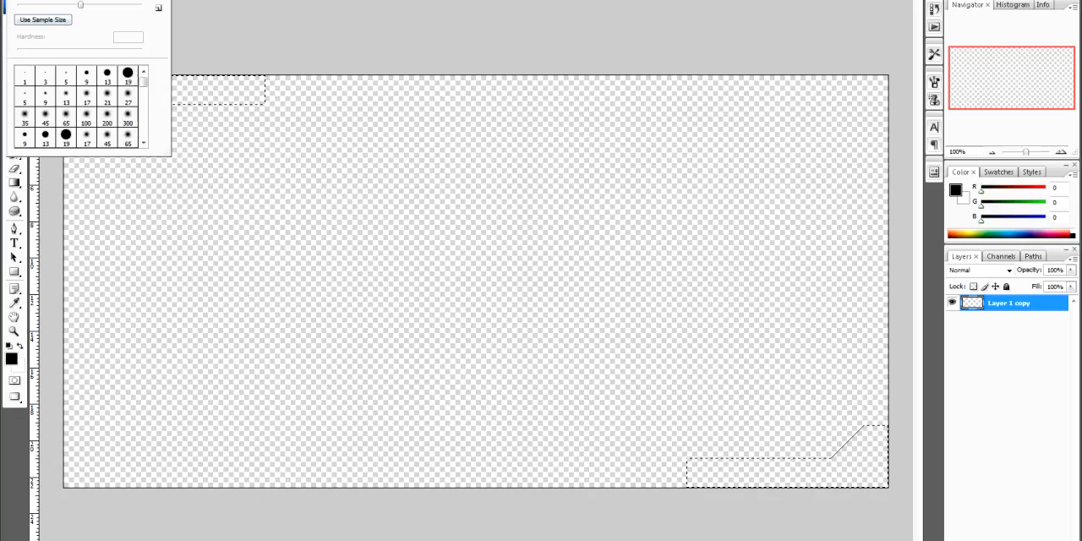
{"action": "left_click", "coordinate": [64, 188]}
{"action": "left_click", "coordinate": [11, 358]}
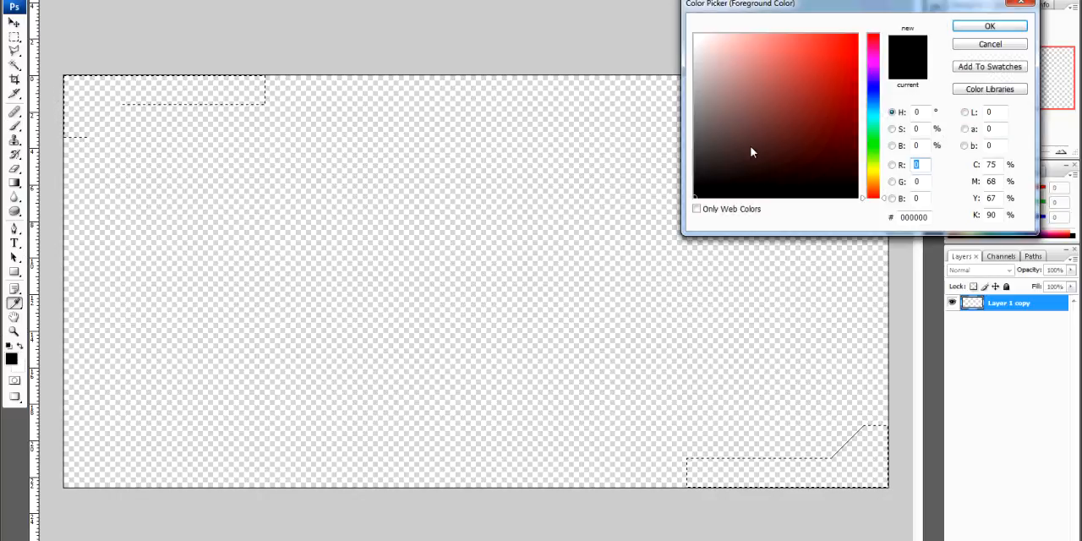
{"action": "left_click", "coordinate": [872, 145]}
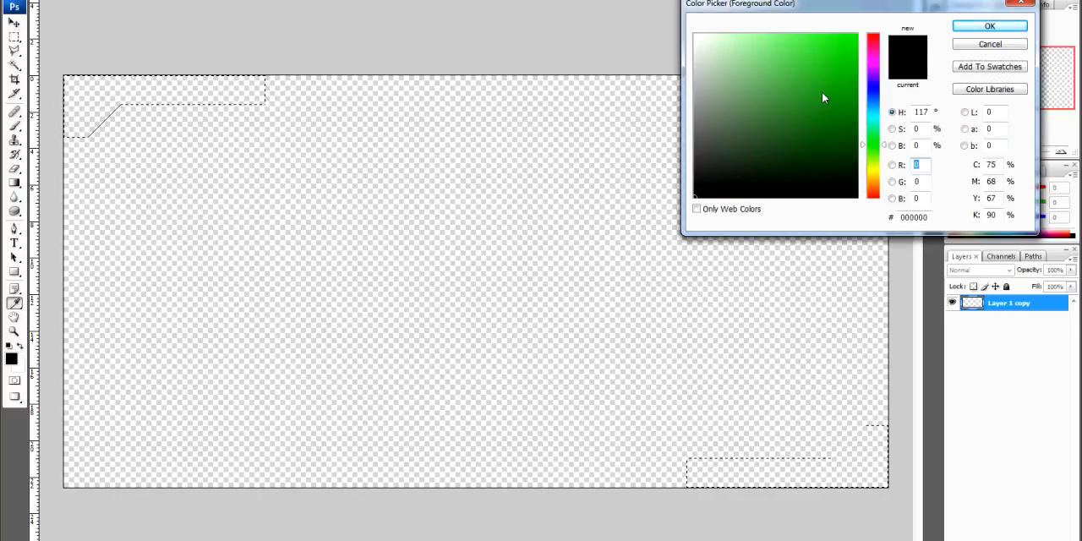
{"action": "left_click", "coordinate": [857, 36]}
{"action": "left_click", "coordinate": [981, 27]}
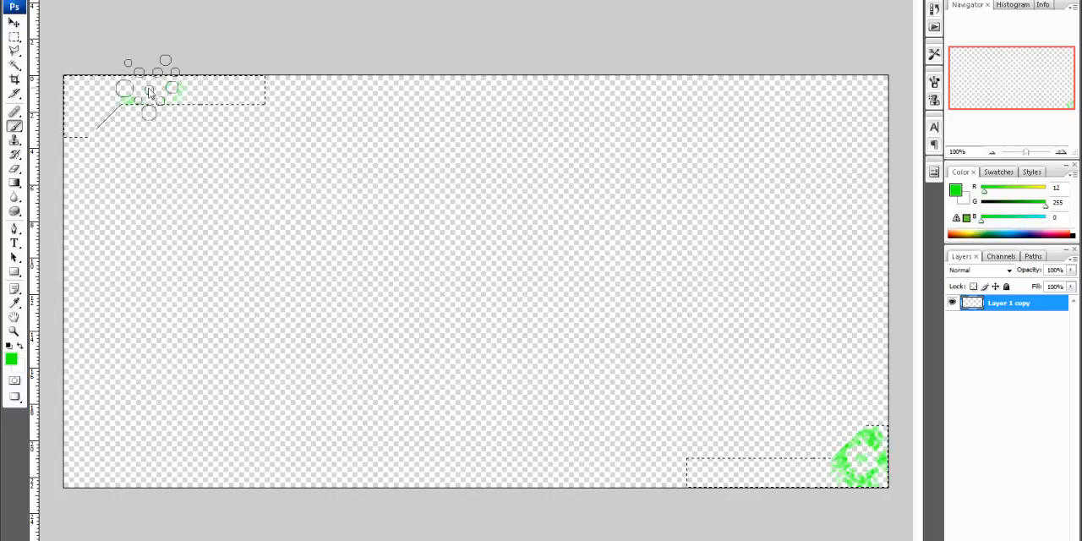
{"action": "left_click", "coordinate": [677, 485]}
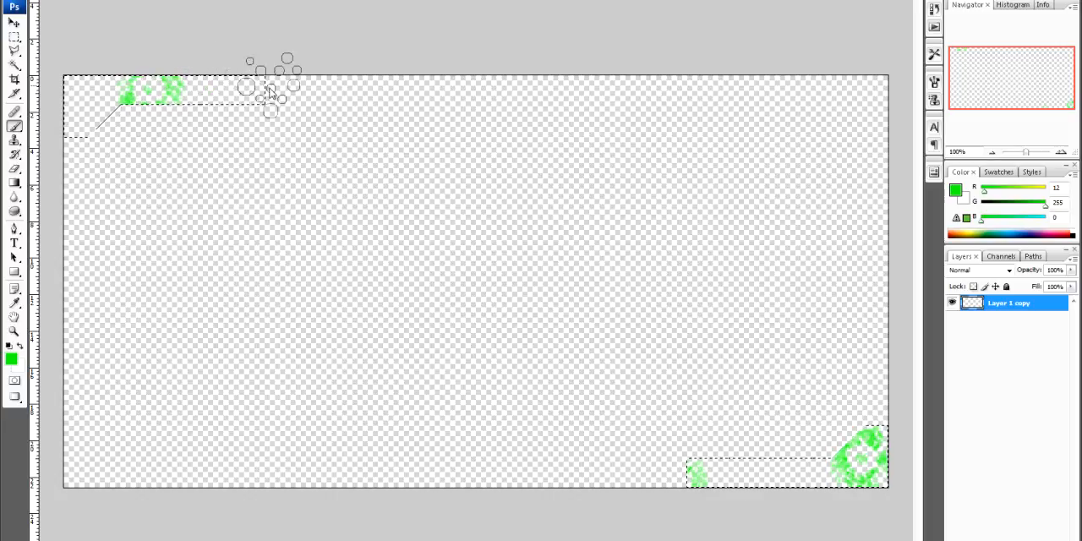
Switch the brush to the 29 px star tip and enlarge it slightly
{"action": "left_click", "coordinate": [60, 0]}
{"action": "scroll", "coordinate": [97, 100], "scroll_direction": "down", "scroll_amount": 5}
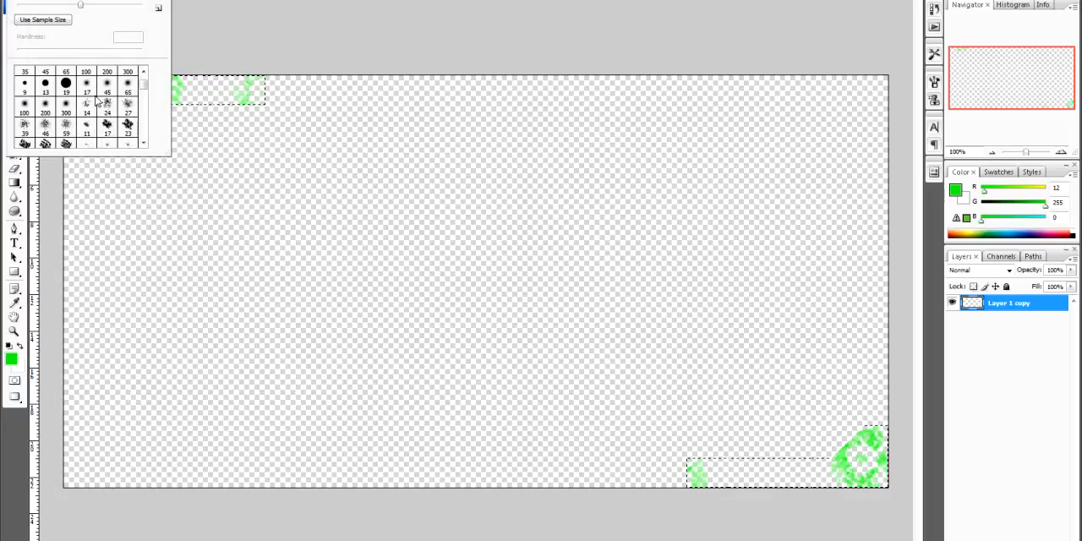
{"action": "scroll", "coordinate": [100, 108], "scroll_direction": "up", "scroll_amount": 5}
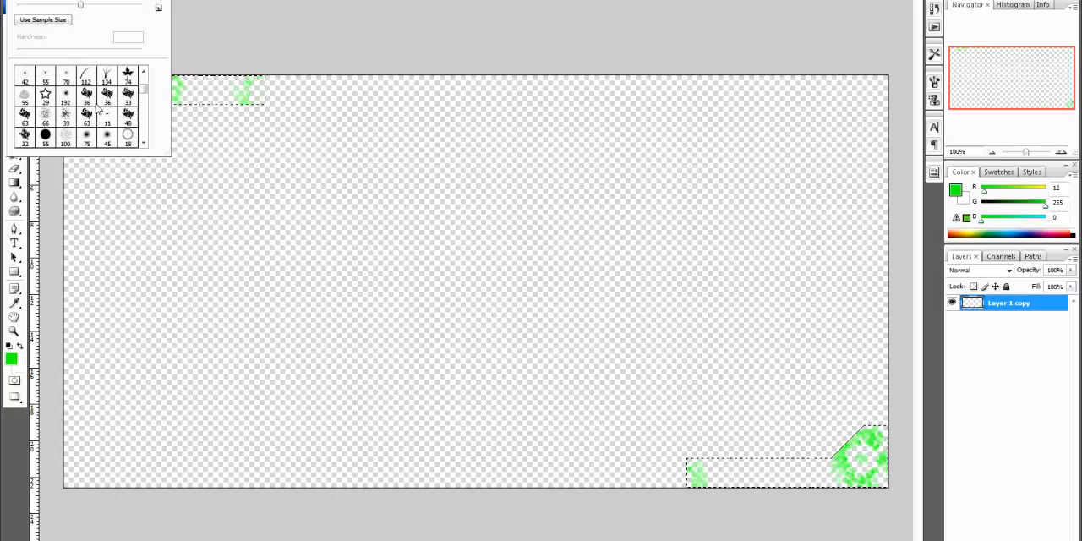
{"action": "scroll", "coordinate": [97, 108], "scroll_direction": "down", "scroll_amount": 3}
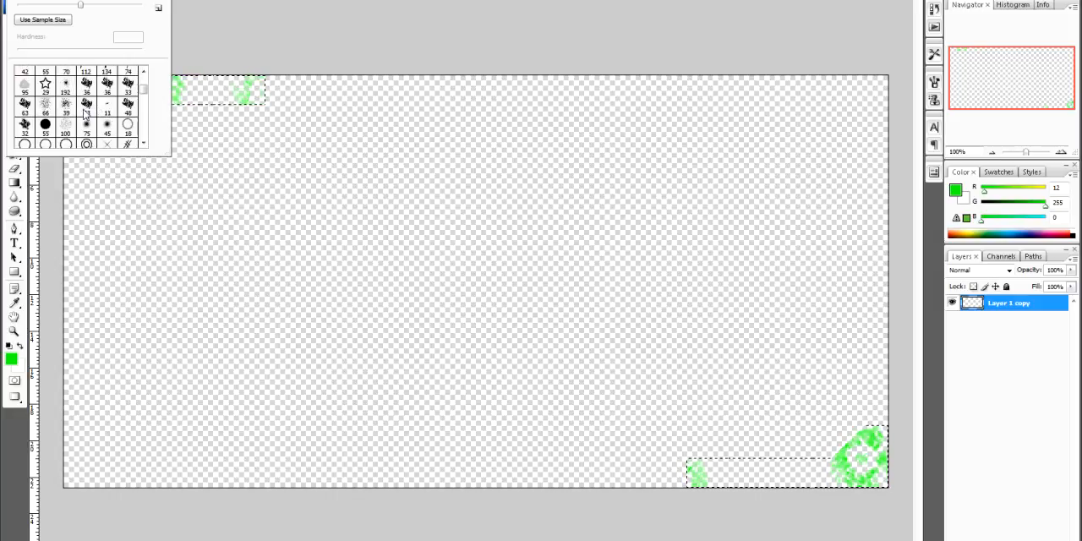
{"action": "left_click", "coordinate": [45, 104]}
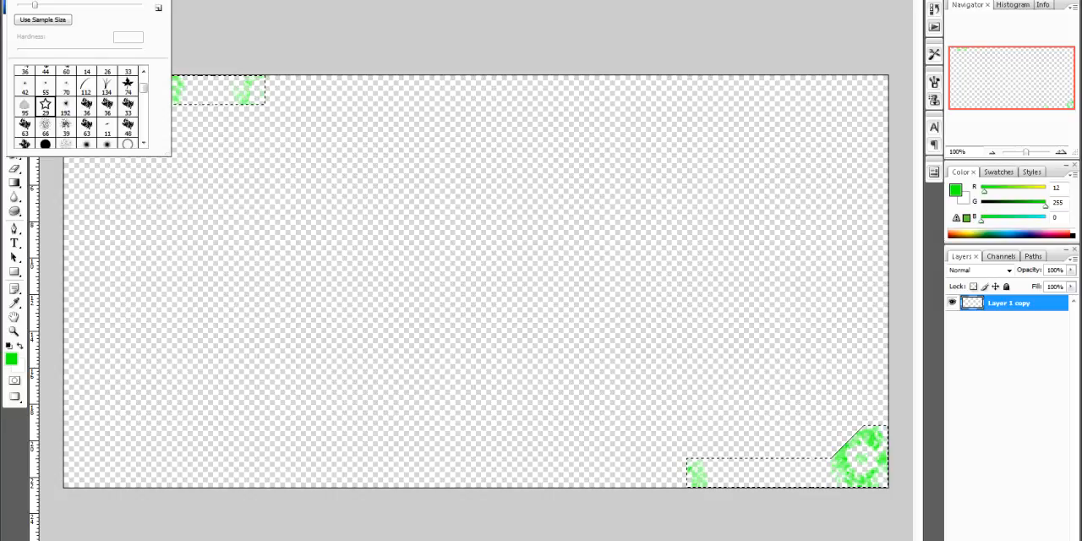
{"action": "left_click_drag", "start_coordinate": [40, 8], "coordinate": [49, 10]}
{"action": "key", "text": "Return"}
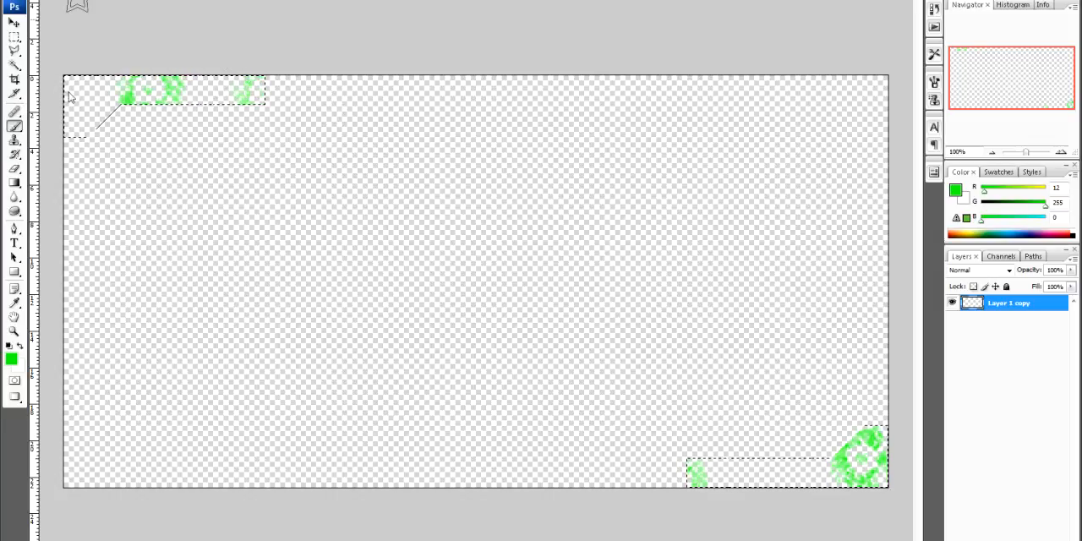
Set the foreground color to blue (RGB 0, 12, 255) and stamp three stars inside the canvas's lower-right corner selection
{"action": "left_click", "coordinate": [11, 358]}
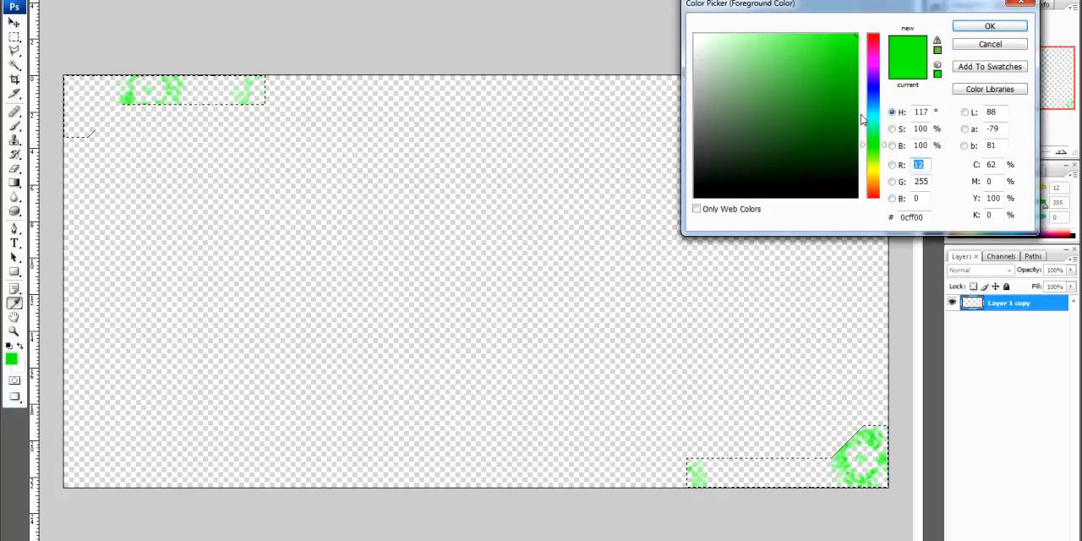
{"action": "left_click_drag", "start_coordinate": [871, 144], "coordinate": [871, 90]}
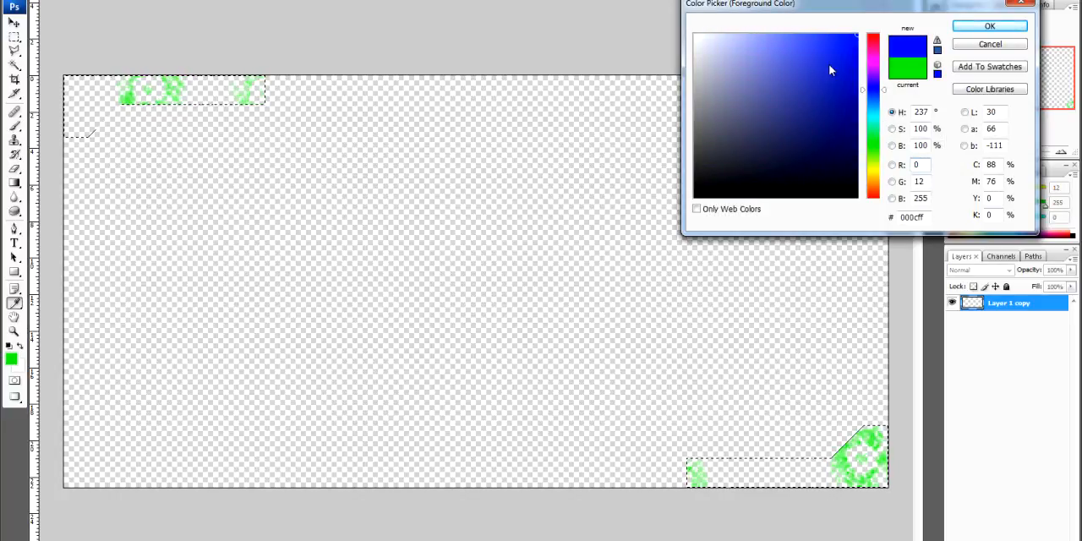
{"action": "left_click", "coordinate": [990, 27]}
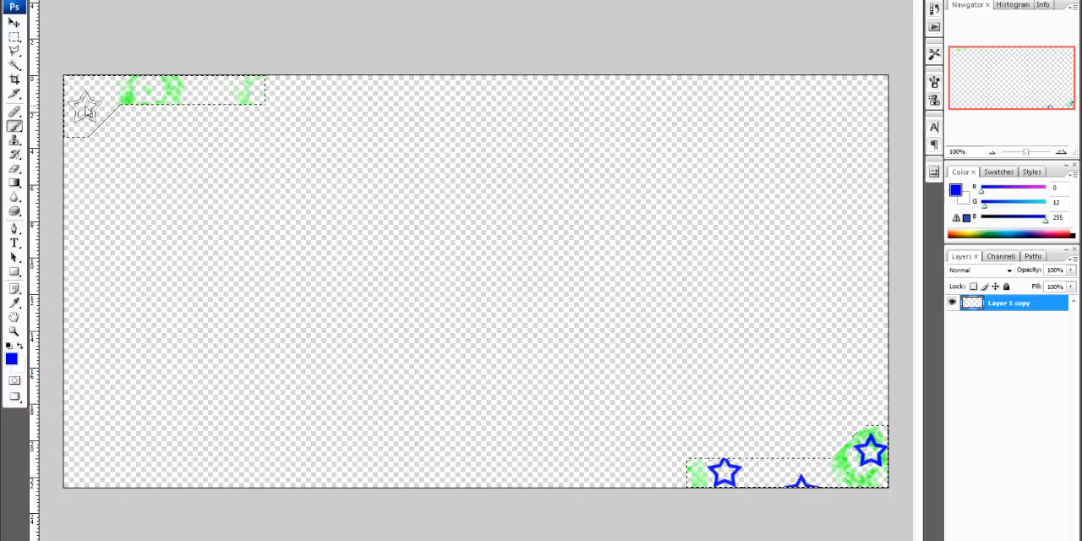
Set the foreground color to yellow (RGB 240, 255, 0) and stamp four stars inside the canvas's upper-left corner selection
{"action": "left_click", "coordinate": [11, 359]}
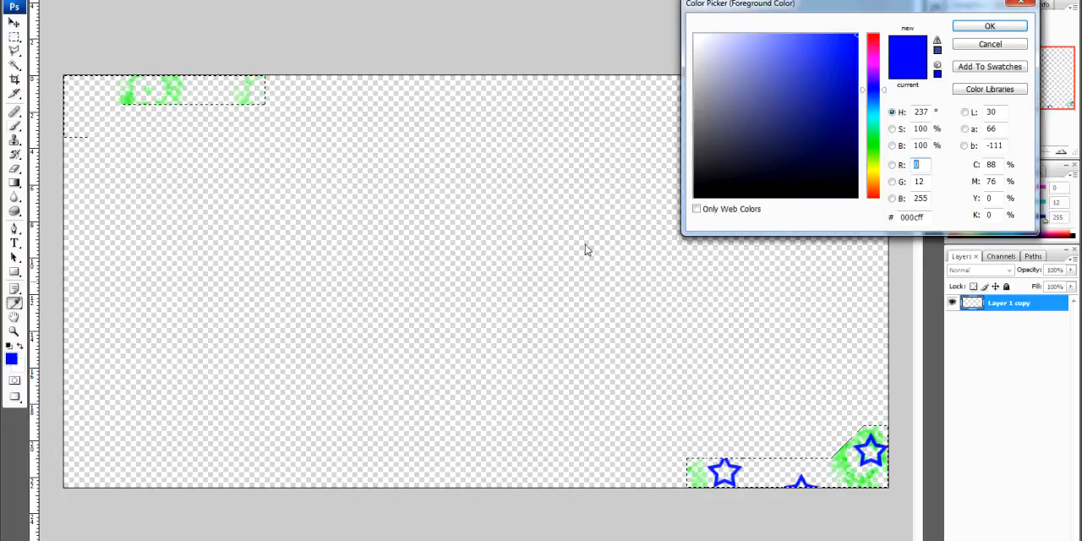
{"action": "left_click_drag", "start_coordinate": [871, 102], "coordinate": [879, 174]}
{"action": "left_click", "coordinate": [990, 27]}
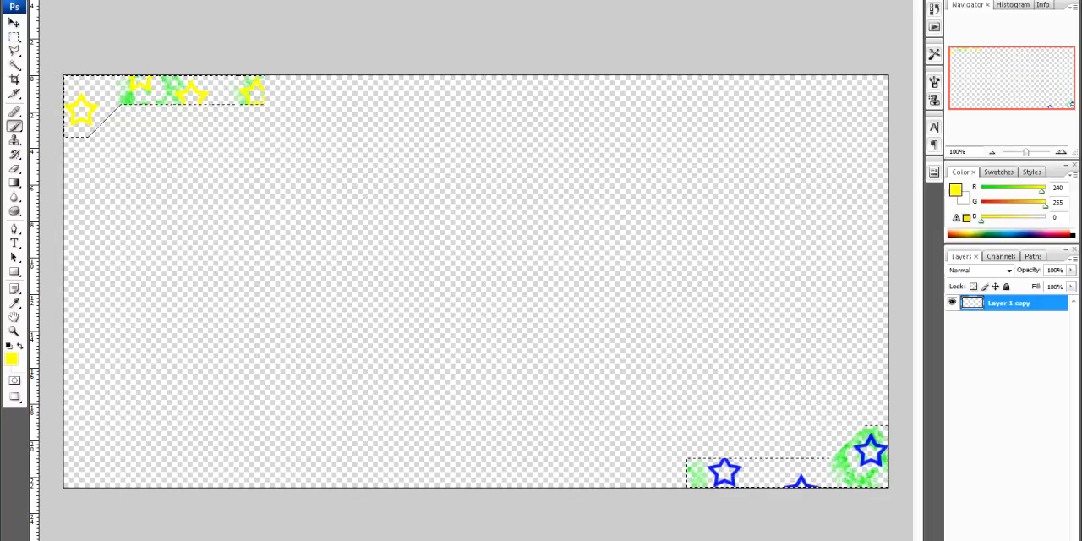
Switch the brush to the 29 px spatter tip and enlarge it to more than double its size
{"action": "left_click", "coordinate": [72, 0]}
{"action": "left_click_drag", "start_coordinate": [143, 91], "coordinate": [144, 97]}
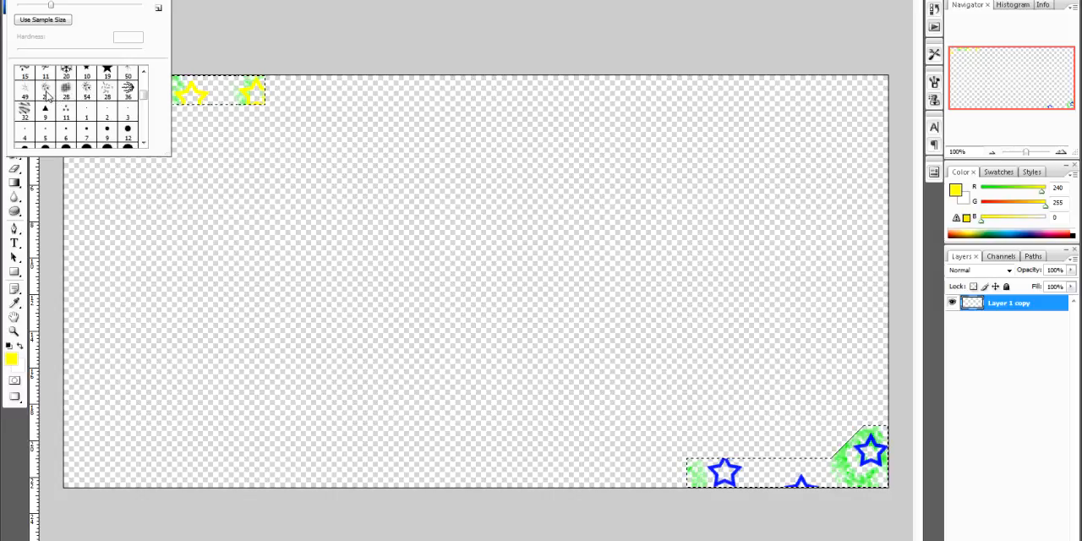
{"action": "left_click_drag", "start_coordinate": [144, 102], "coordinate": [143, 126]}
{"action": "left_click", "coordinate": [126, 115]}
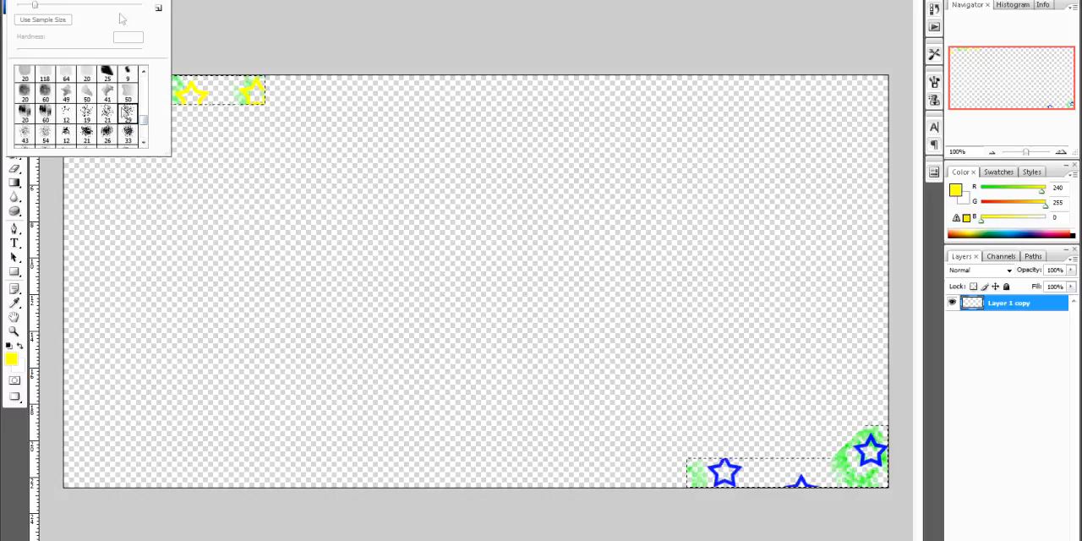
{"action": "left_click_drag", "start_coordinate": [35, 5], "coordinate": [78, 5]}
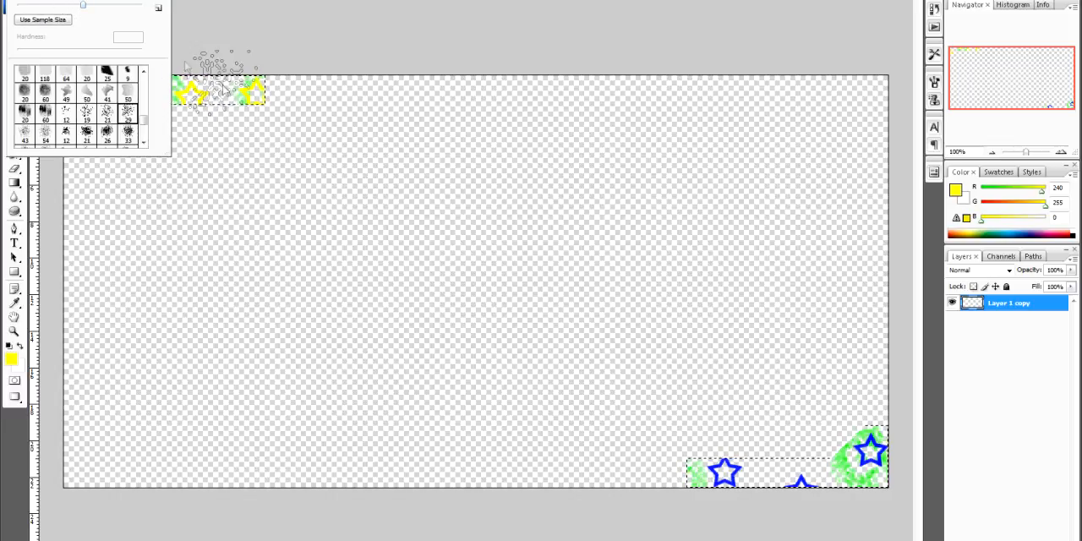
{"action": "key", "text": "Return"}
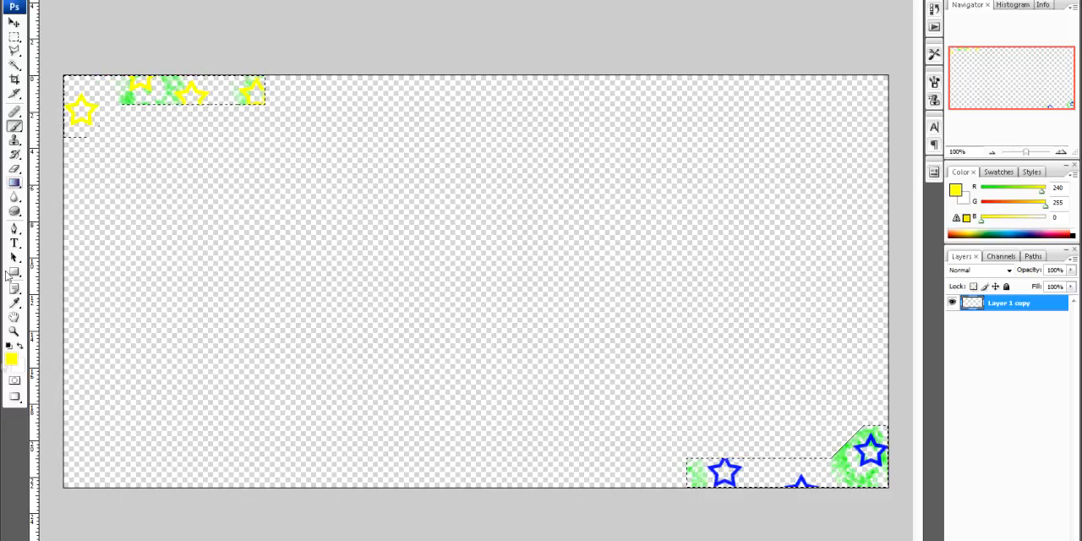
Paint red (RGB 222, 0, 0) spatter across both selected corner shapes and clear the selection
{"action": "left_click", "coordinate": [11, 359]}
{"action": "left_click_drag", "start_coordinate": [872, 169], "coordinate": [872, 34]}
{"action": "left_click", "coordinate": [852, 88]}
{"action": "left_click_drag", "start_coordinate": [852, 89], "coordinate": [863, 56]}
{"action": "left_click", "coordinate": [989, 27]}
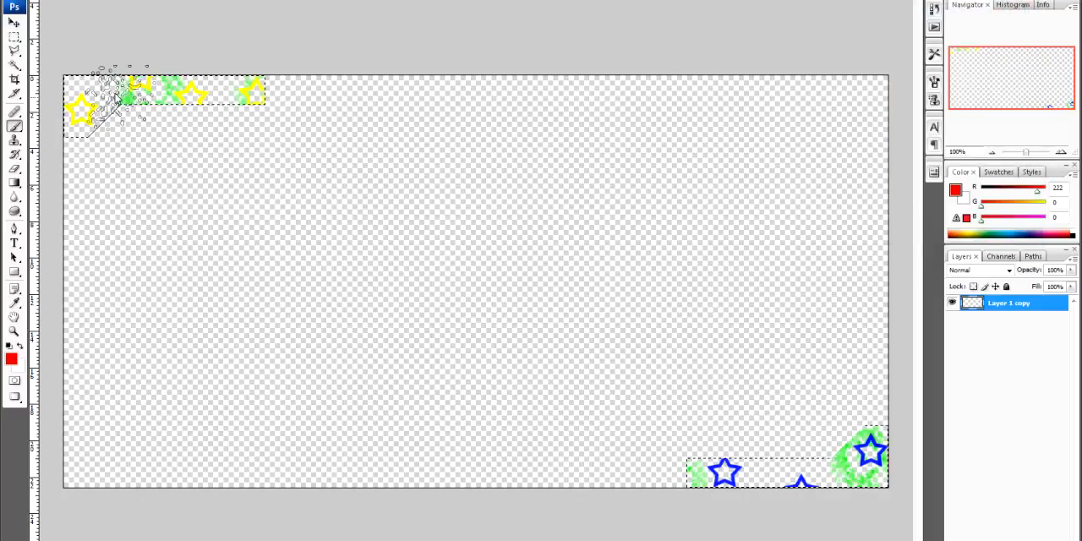
{"action": "mouse_move", "coordinate": [213, 123]}
{"action": "left_mouse_down"}
{"action": "mouse_move", "coordinate": [203, 148]}
{"action": "mouse_move", "coordinate": [145, 129]}
{"action": "left_mouse_up"}
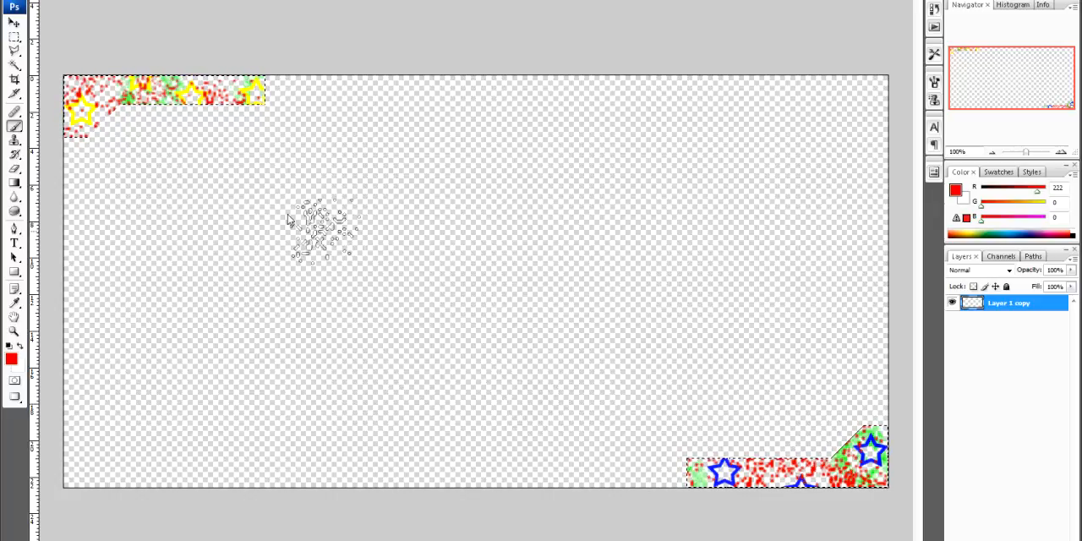
{"action": "left_click", "coordinate": [14, 23]}
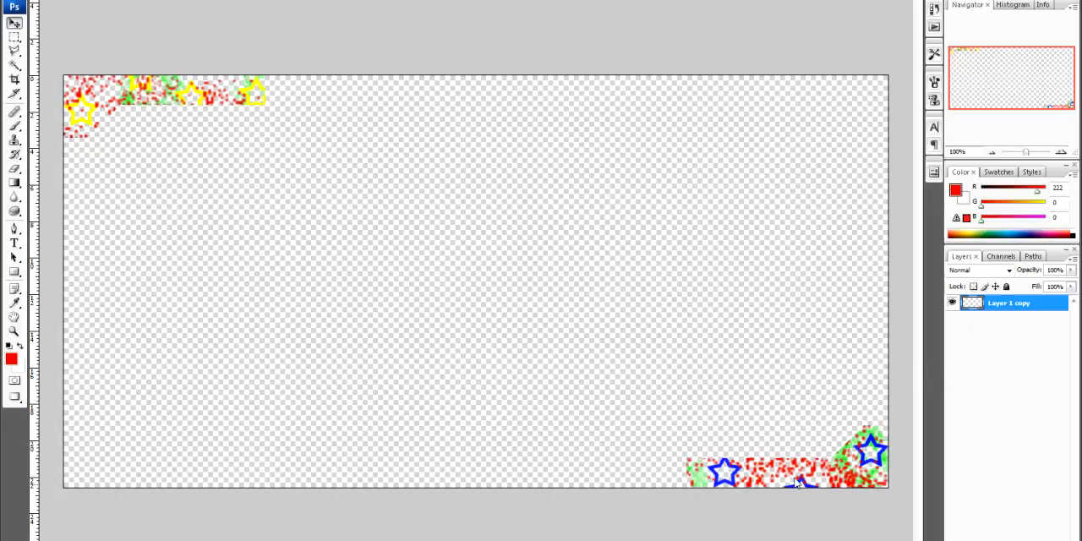
Add the text "xSiikSoul" in black (000000) and position it over the canvas's lower-right corner shape
{"action": "left_click", "coordinate": [14, 243]}
{"action": "left_click", "coordinate": [11, 359]}
{"action": "type", "text": "0"}
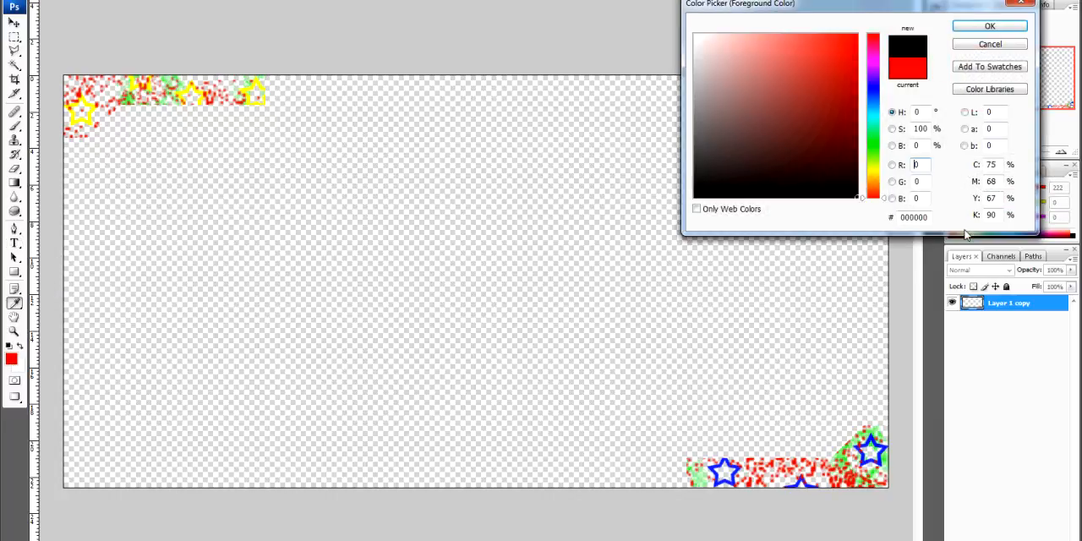
{"action": "left_click", "coordinate": [968, 27]}
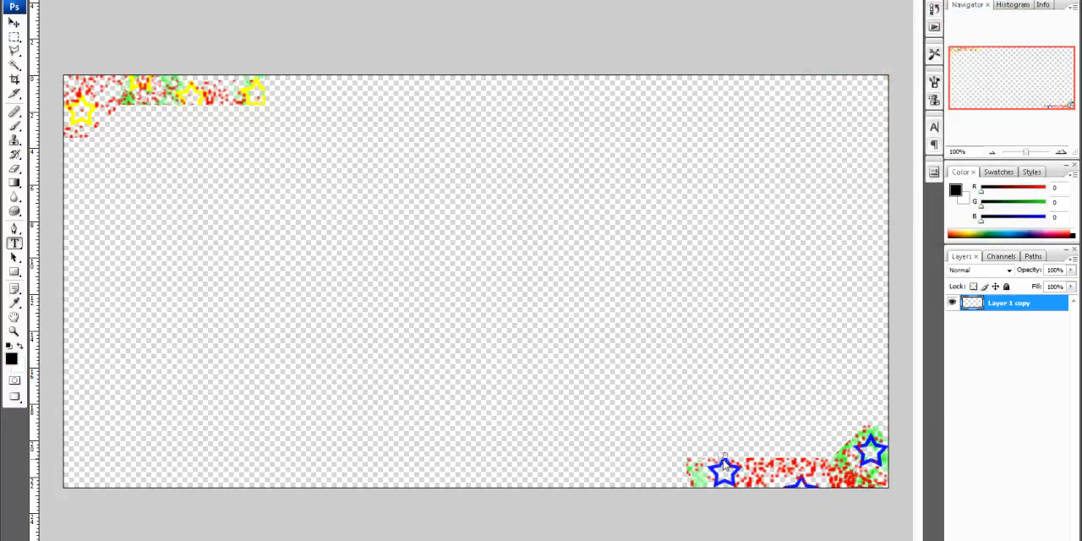
{"action": "left_click", "coordinate": [723, 465]}
{"action": "type", "text": "xSiikSoui"}
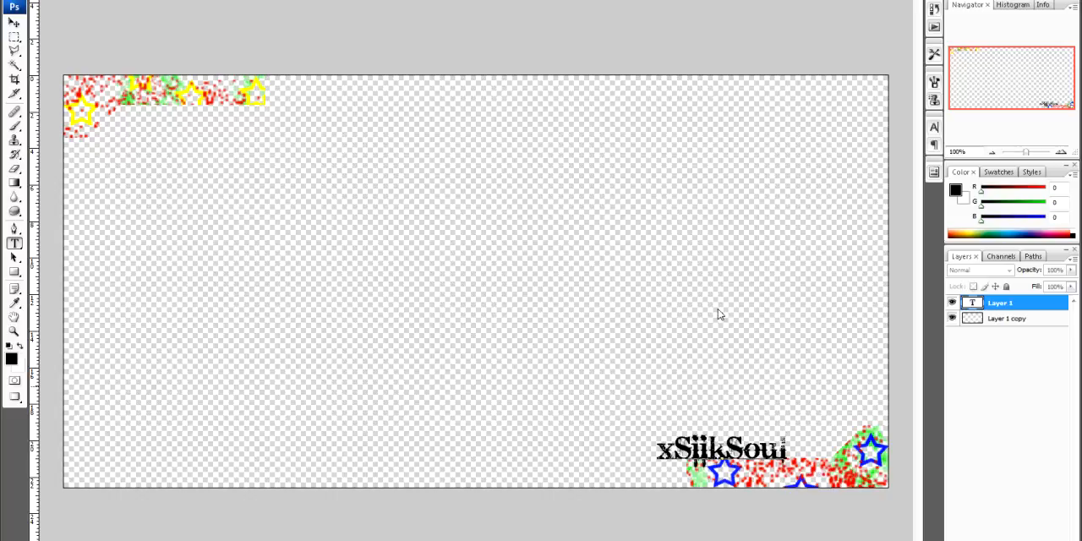
{"action": "left_click", "coordinate": [13, 23]}
{"action": "left_click_drag", "start_coordinate": [741, 459], "coordinate": [813, 463]}
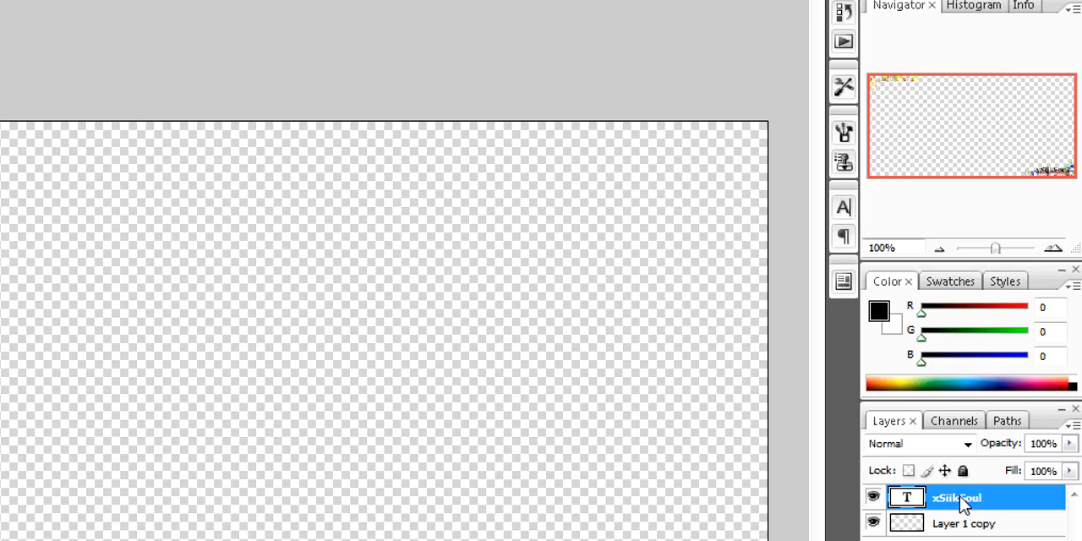
Give the xSiikSoul text layer an outer glow with Normal blend mode, 100% opacity and white color (ffffff)
{"action": "right_click", "coordinate": [961, 502]}
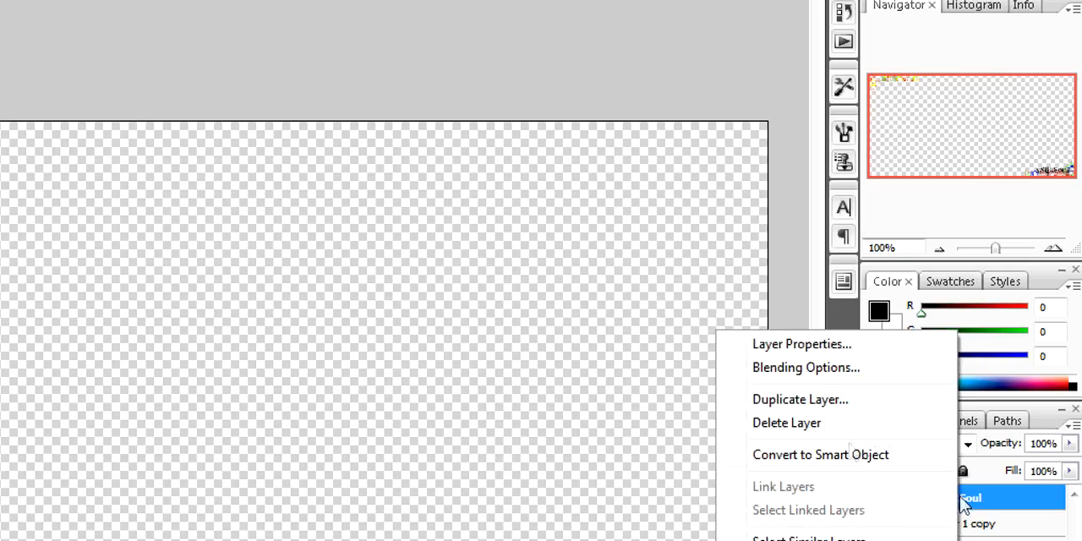
{"action": "left_click", "coordinate": [801, 376]}
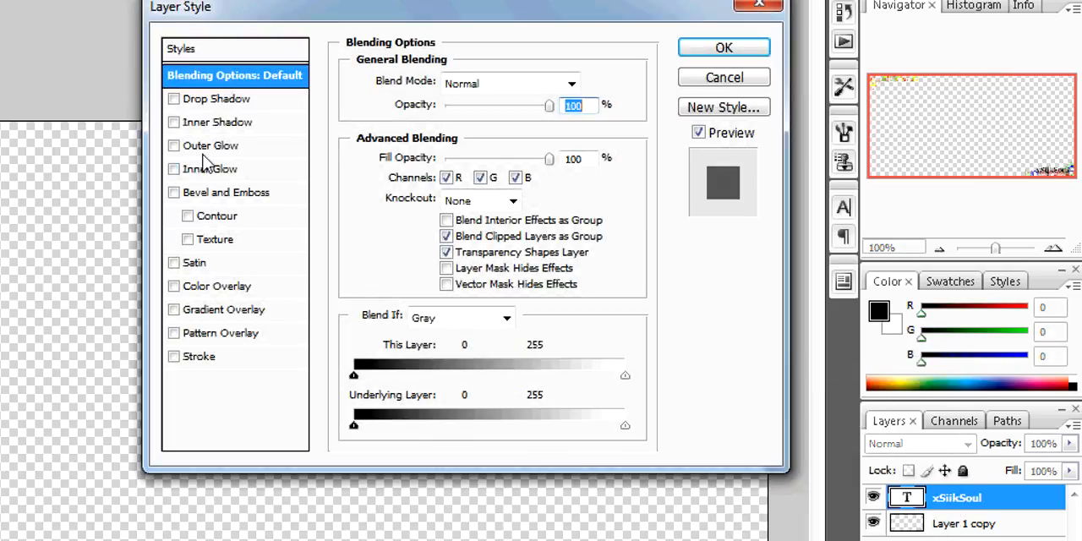
{"action": "left_click", "coordinate": [202, 151]}
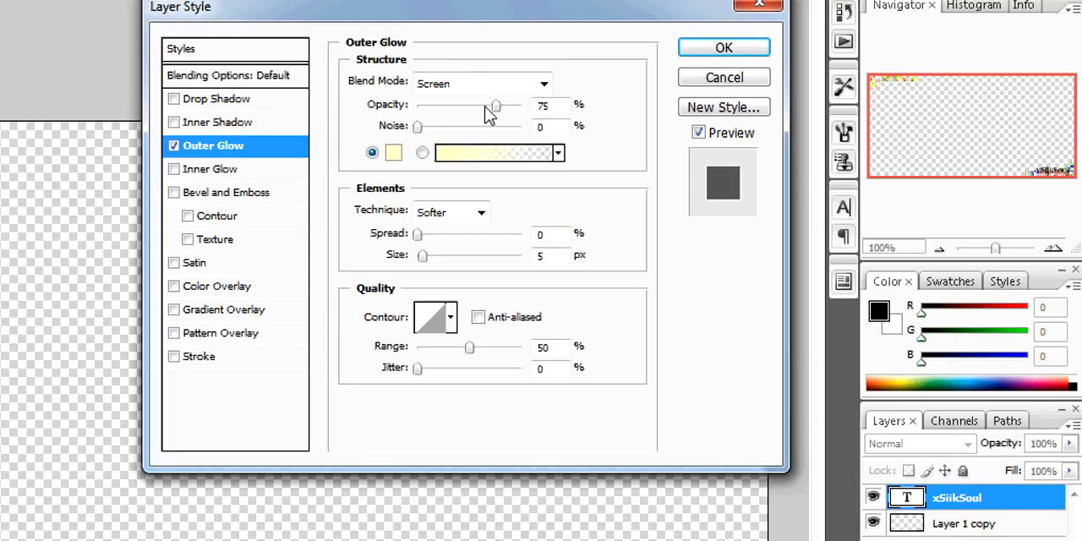
{"action": "left_click", "coordinate": [545, 85]}
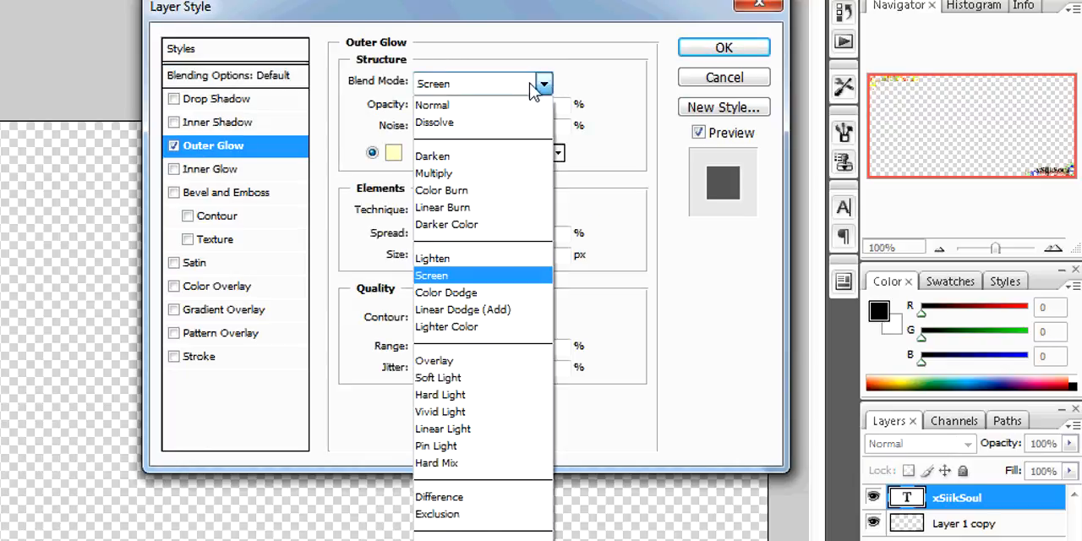
{"action": "left_click", "coordinate": [453, 112]}
{"action": "left_click_drag", "start_coordinate": [495, 106], "coordinate": [550, 113]}
{"action": "left_click", "coordinate": [394, 152]}
{"action": "left_click_drag", "start_coordinate": [580, 169], "coordinate": [410, 28]}
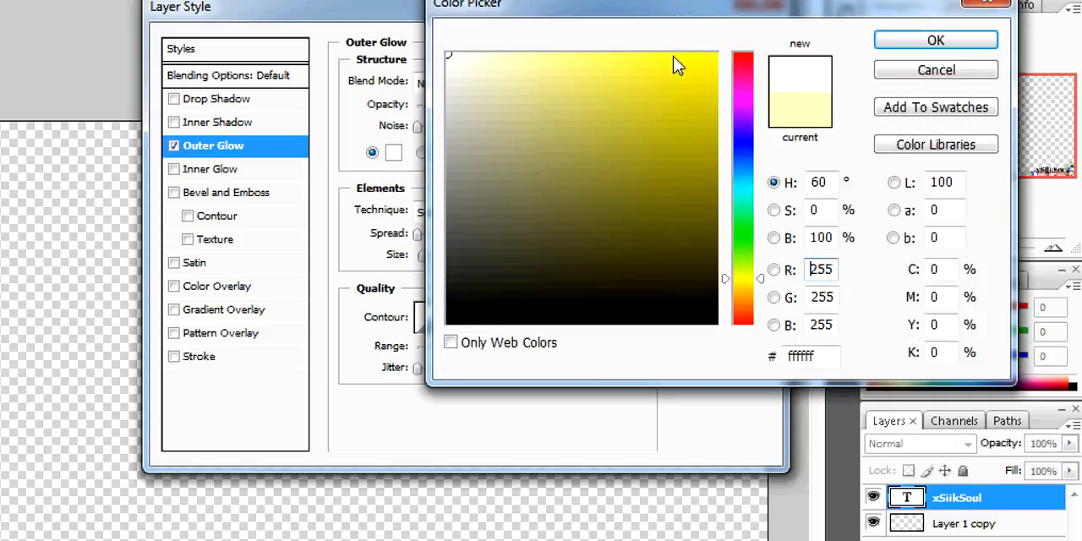
{"action": "left_click", "coordinate": [929, 42]}
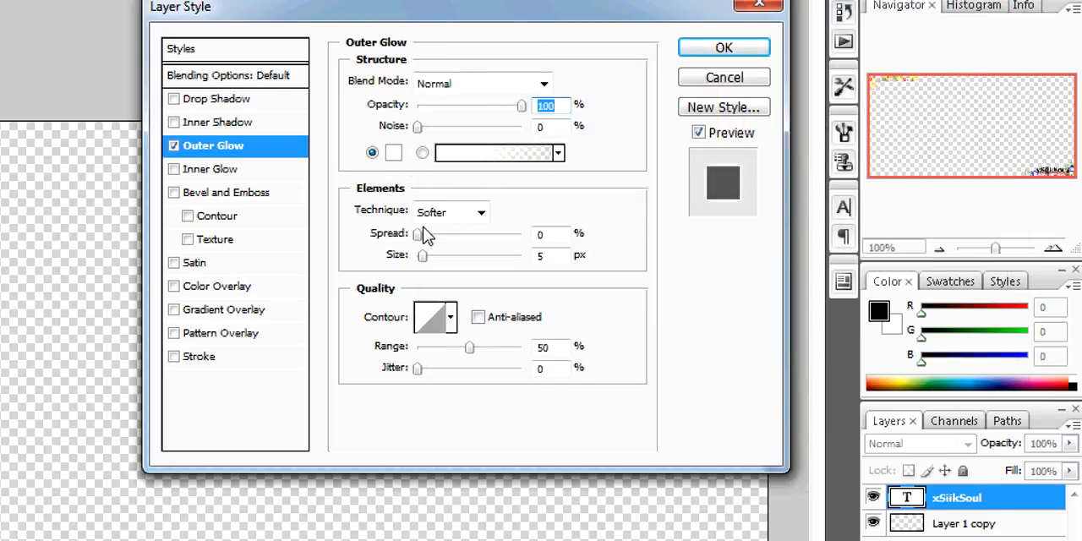
Set the outer glow's spread to 5% and size to 10 px, and reduce the xSiikSoul layer's opacity to 70%
{"action": "left_click", "coordinate": [562, 236]}
{"action": "type", "text": "5"}
{"action": "key", "text": "Tab"}
{"action": "type", "text": "10"}
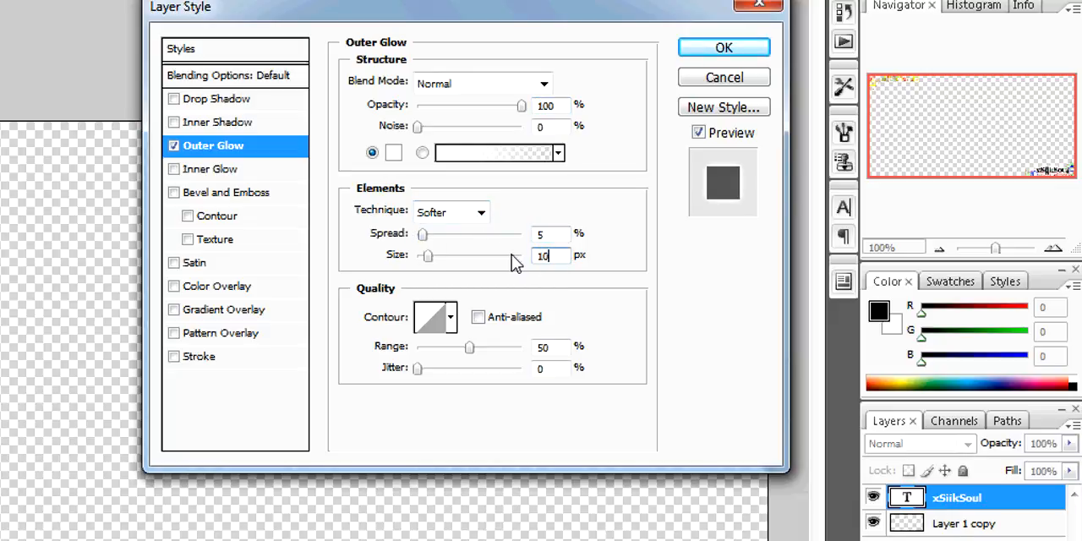
{"action": "left_click", "coordinate": [720, 49]}
{"action": "left_click_drag", "start_coordinate": [1069, 443], "coordinate": [1040, 476]}
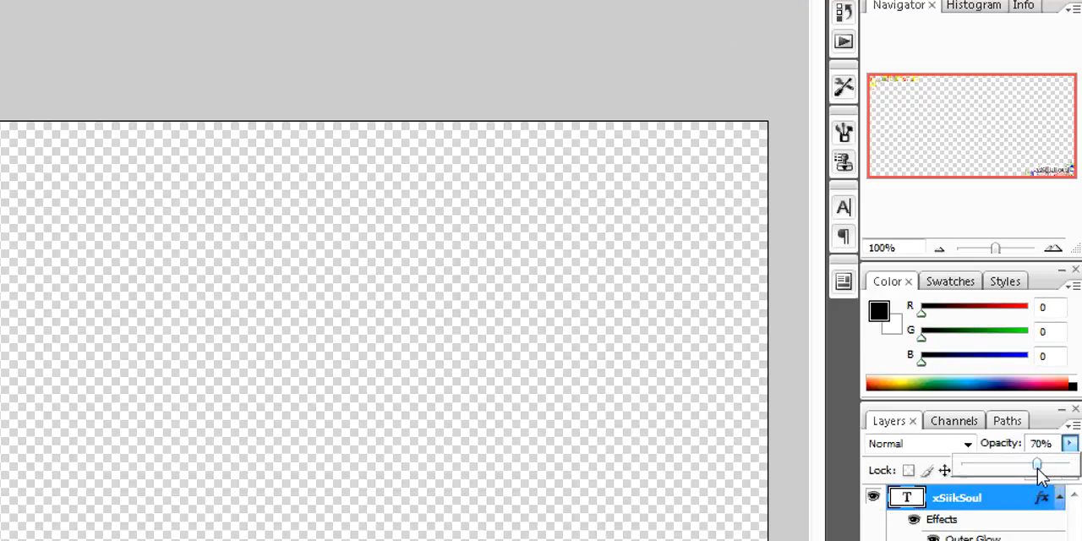
{"action": "left_click", "coordinate": [997, 539]}
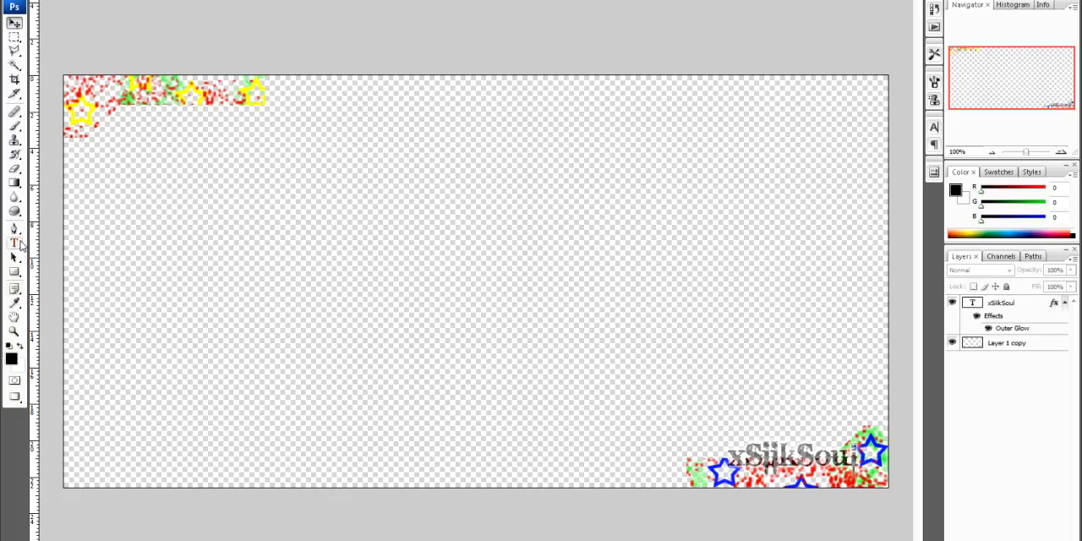
Add the black text "Montage" as a new layer and position it over the canvas's upper-left corner shape
{"action": "key", "text": "t"}
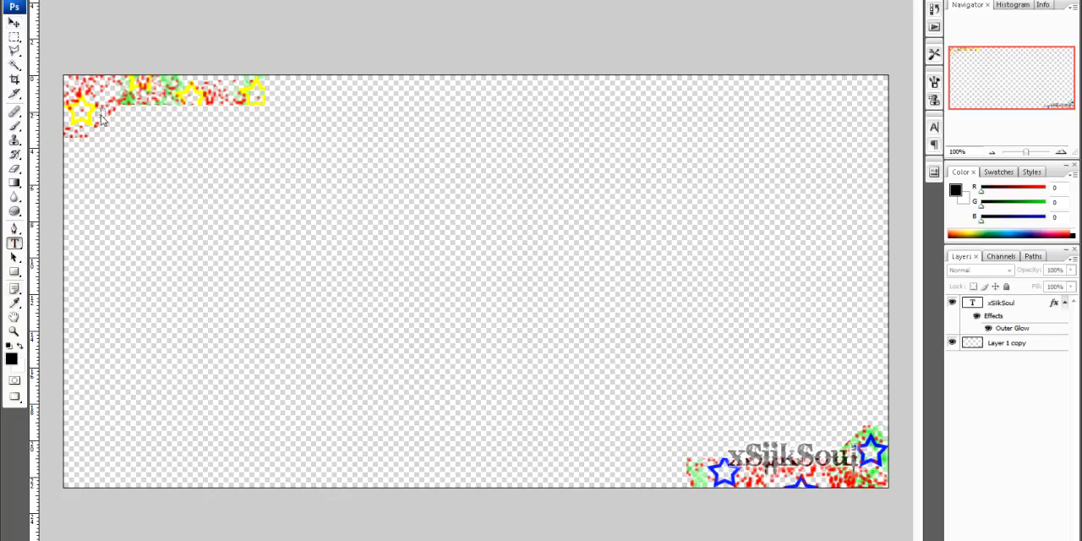
{"action": "left_click", "coordinate": [99, 119]}
{"action": "type", "text": "Montage"}
{"action": "left_click", "coordinate": [13, 23]}
{"action": "left_click_drag", "start_coordinate": [119, 127], "coordinate": [162, 121]}
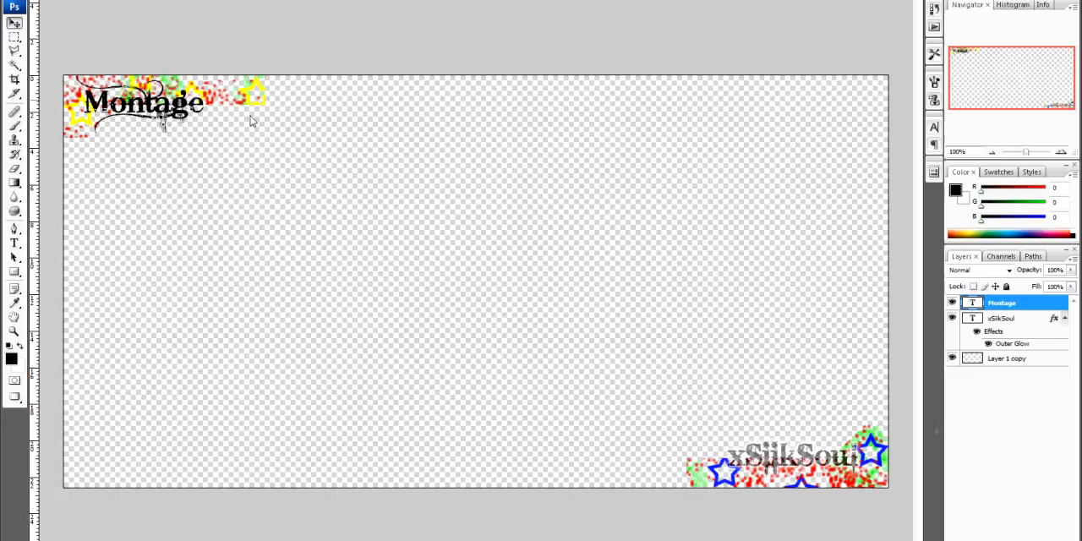
Copy the layer style from the xSiikSoul text layer onto the Montage text layer
{"action": "right_click", "coordinate": [1002, 319]}
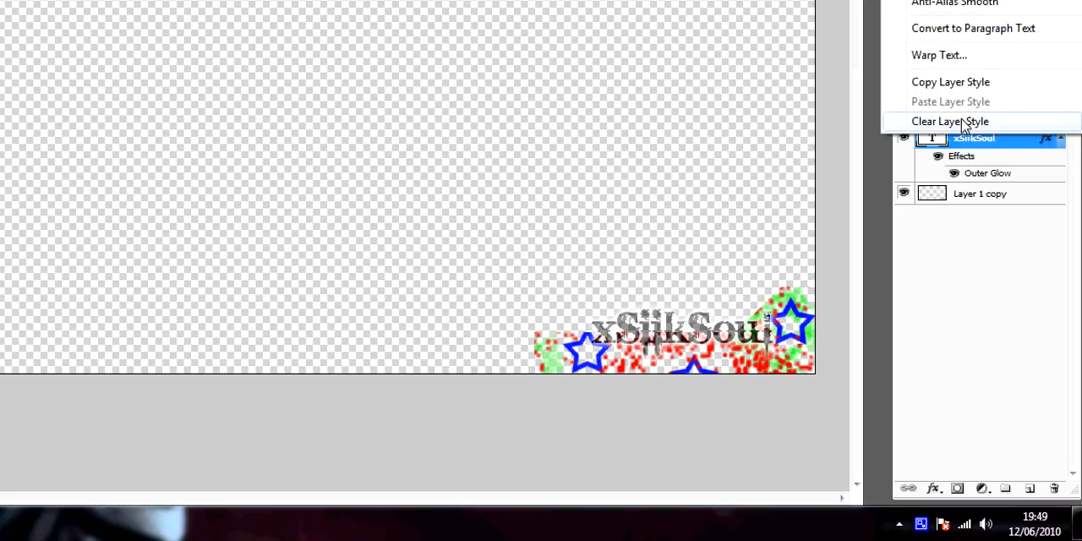
{"action": "left_click", "coordinate": [950, 82]}
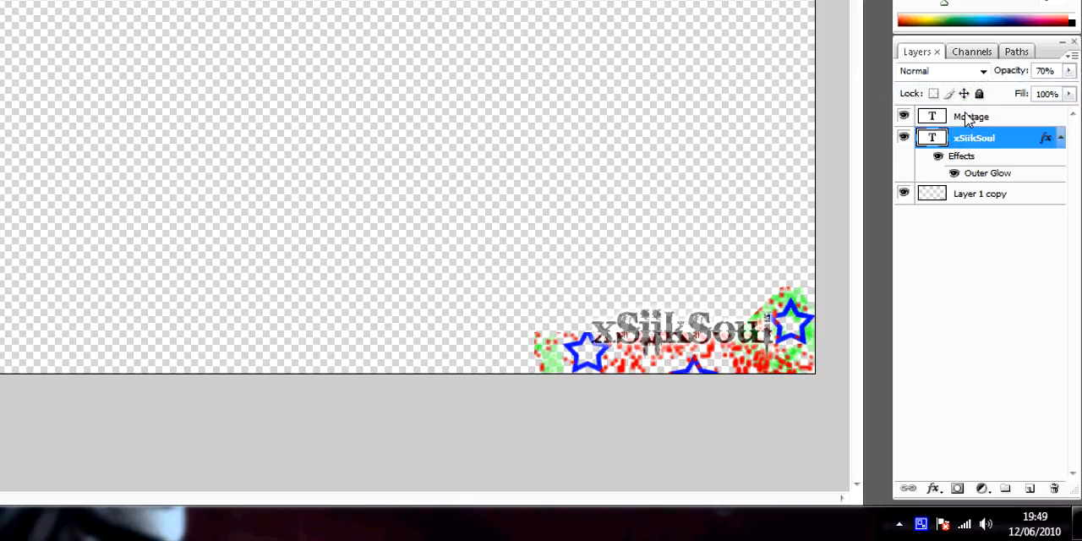
{"action": "left_click", "coordinate": [971, 117]}
{"action": "right_click", "coordinate": [970, 120]}
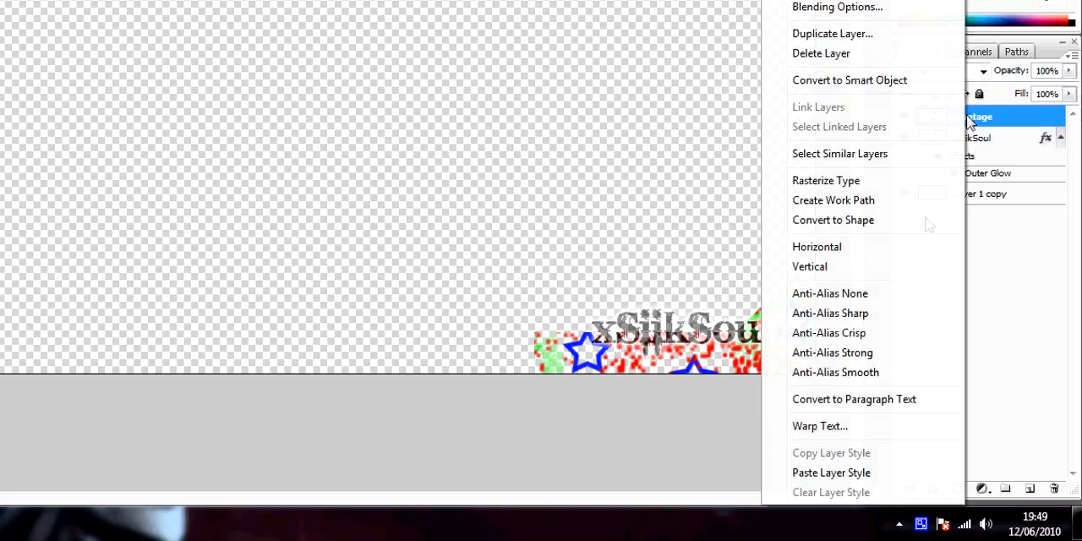
{"action": "left_click", "coordinate": [830, 472]}
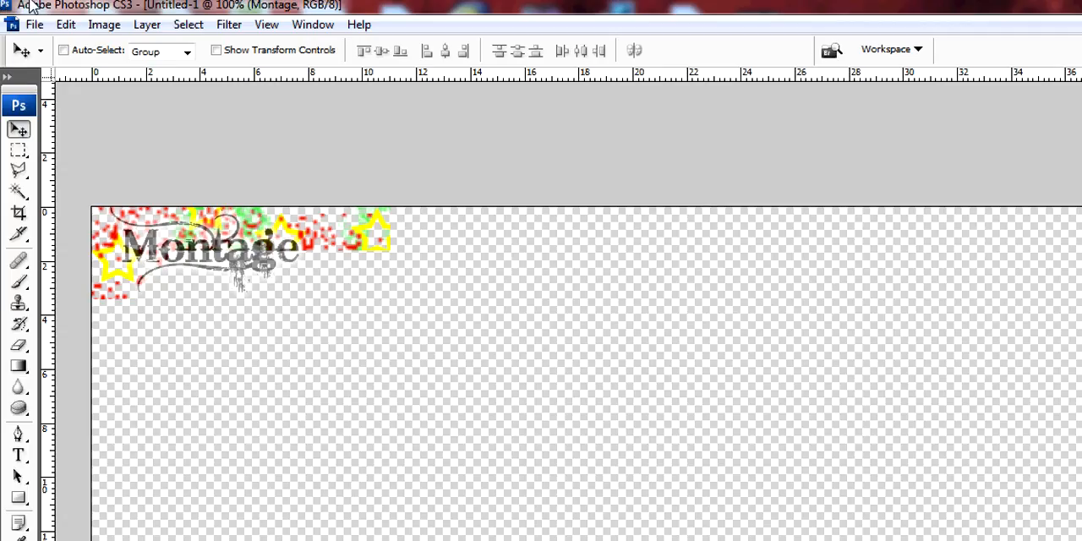
Save the overlay to the Desktop as an interlaced PNG named Stars, and open the saved image to check it
{"action": "left_click", "coordinate": [34, 25]}
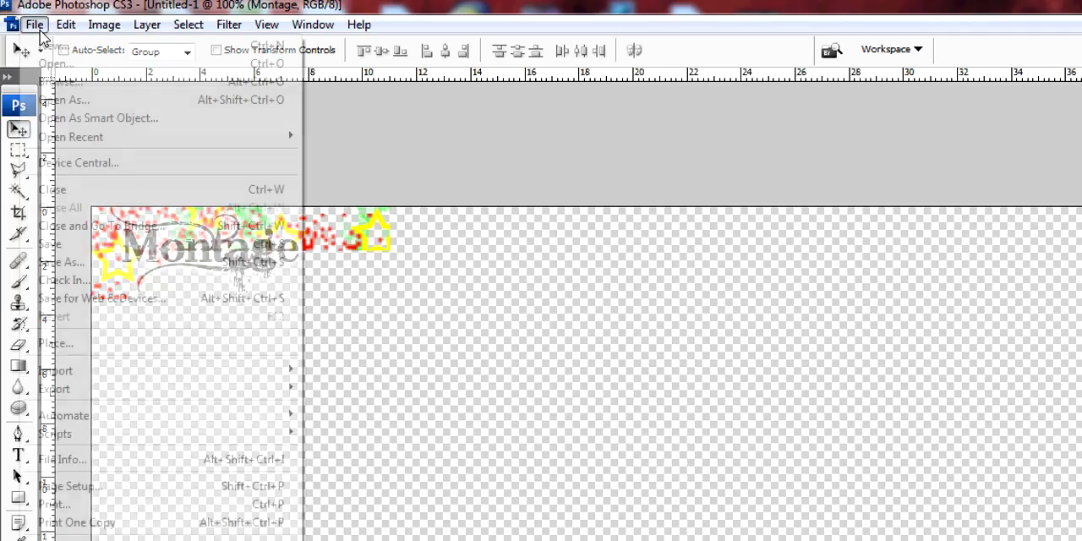
{"action": "left_click", "coordinate": [88, 263]}
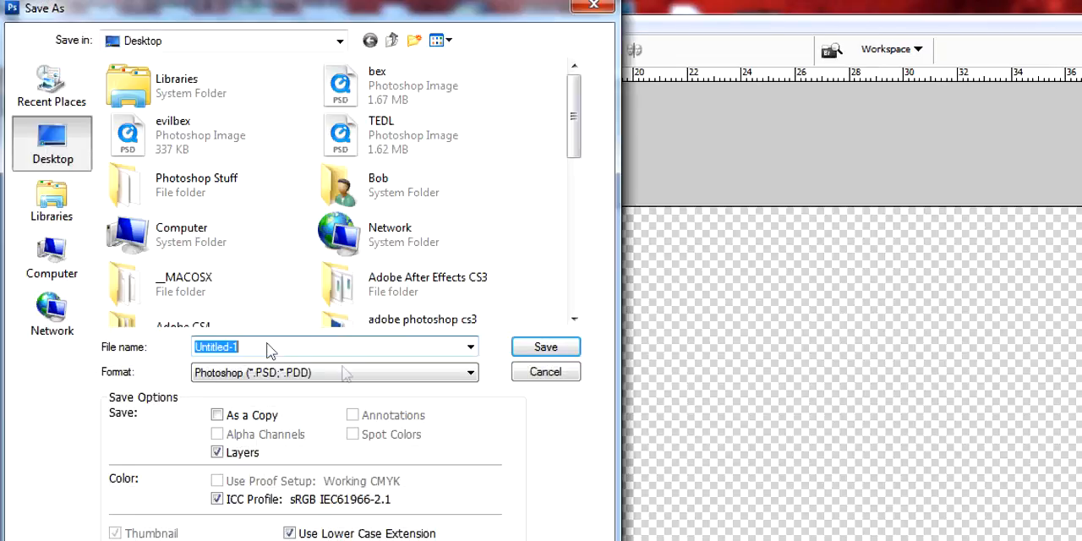
{"action": "left_click", "coordinate": [263, 374]}
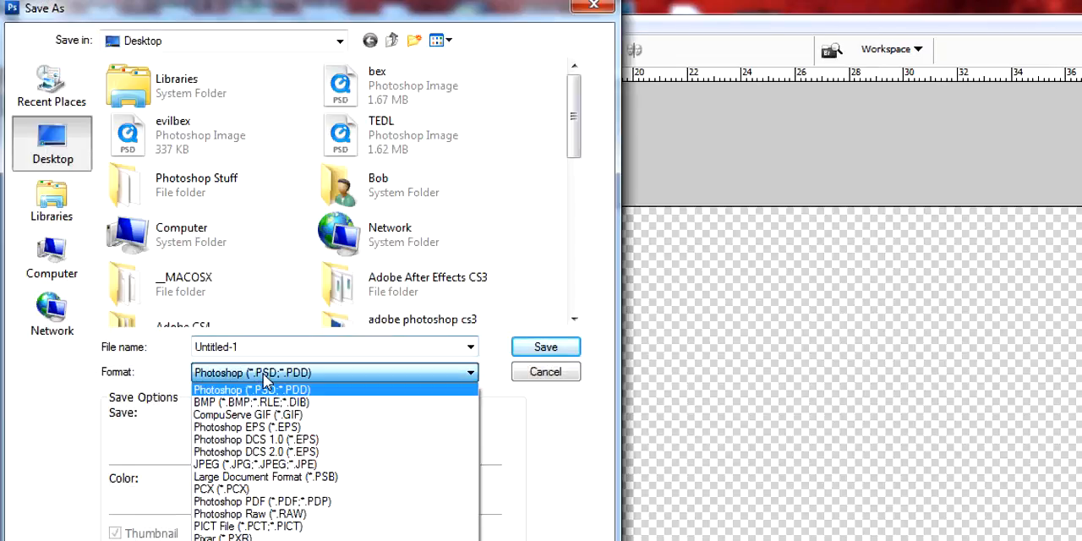
{"action": "left_click", "coordinate": [224, 540]}
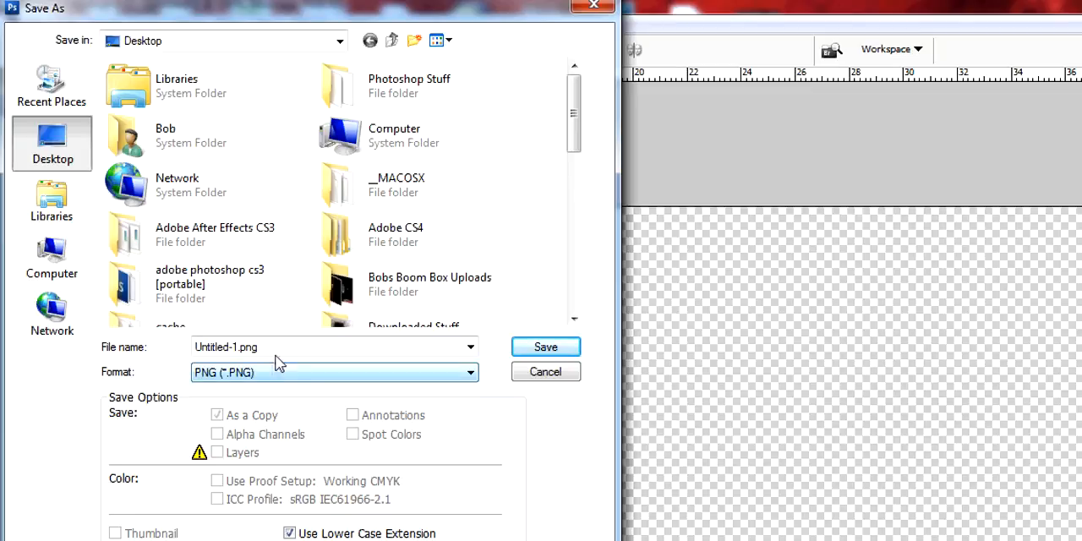
{"action": "double_click", "coordinate": [210, 353]}
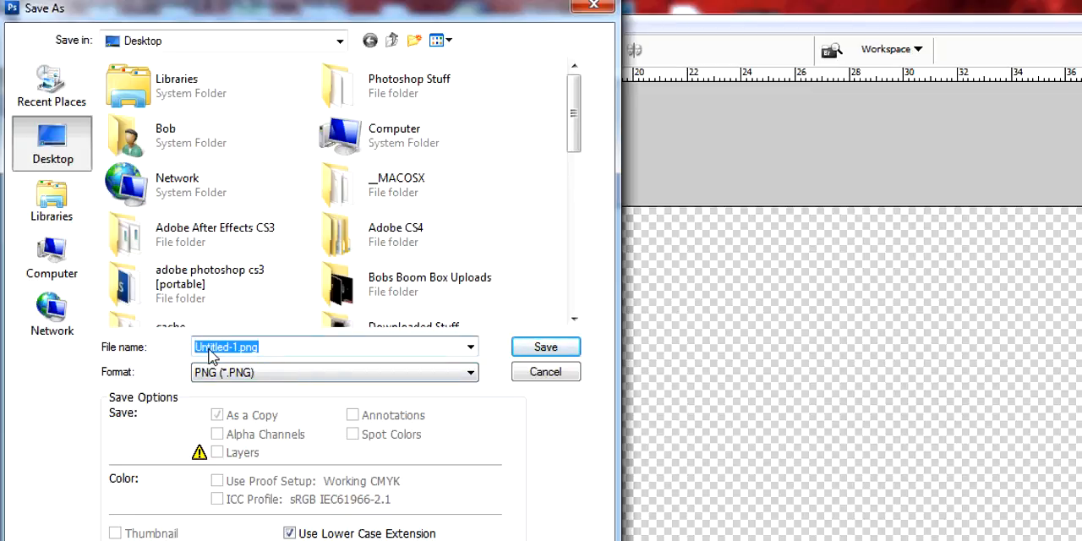
{"action": "type", "text": "Stars"}
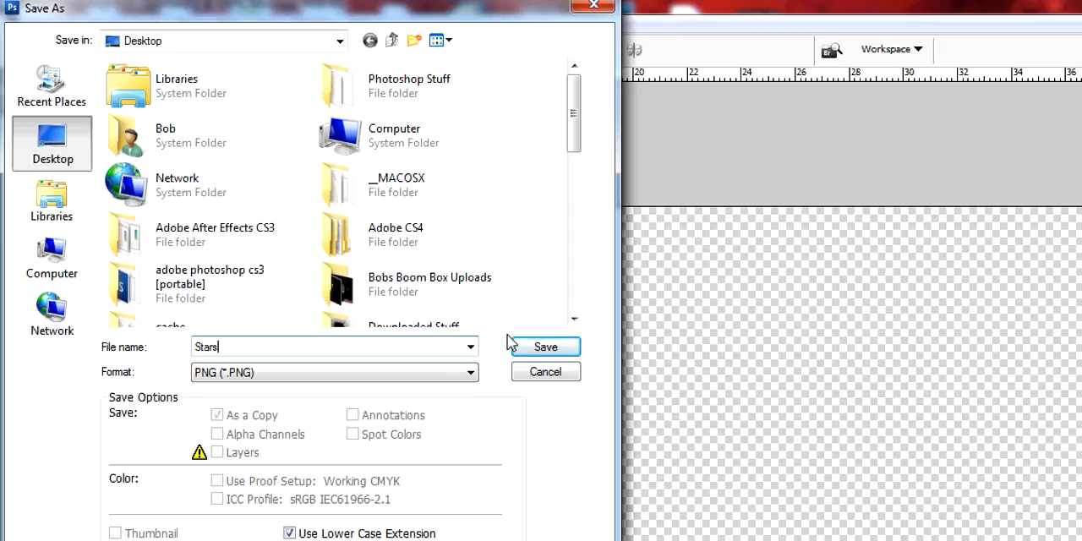
{"action": "left_click", "coordinate": [537, 354]}
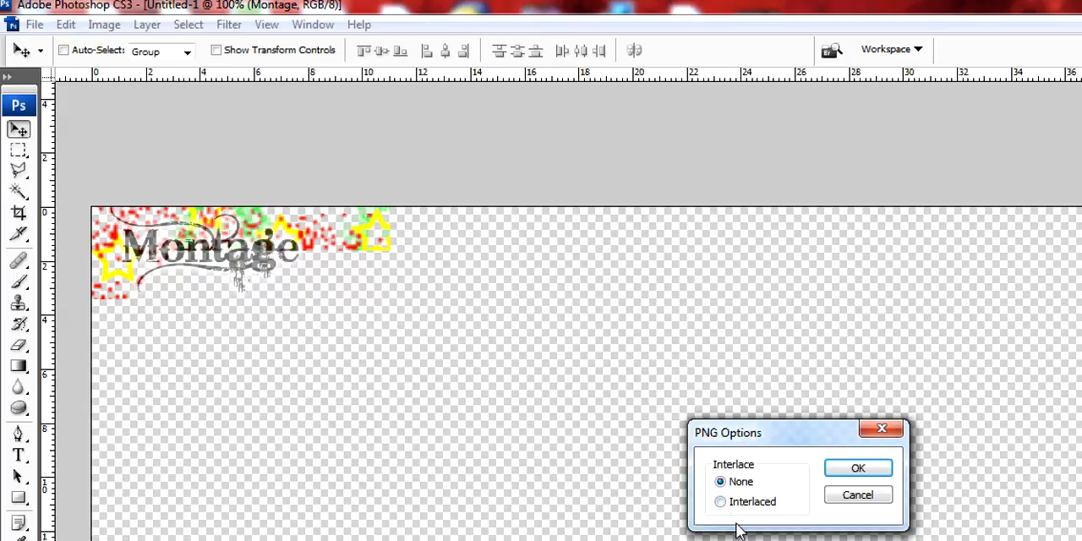
{"action": "left_click", "coordinate": [721, 503]}
{"action": "left_click", "coordinate": [879, 467]}
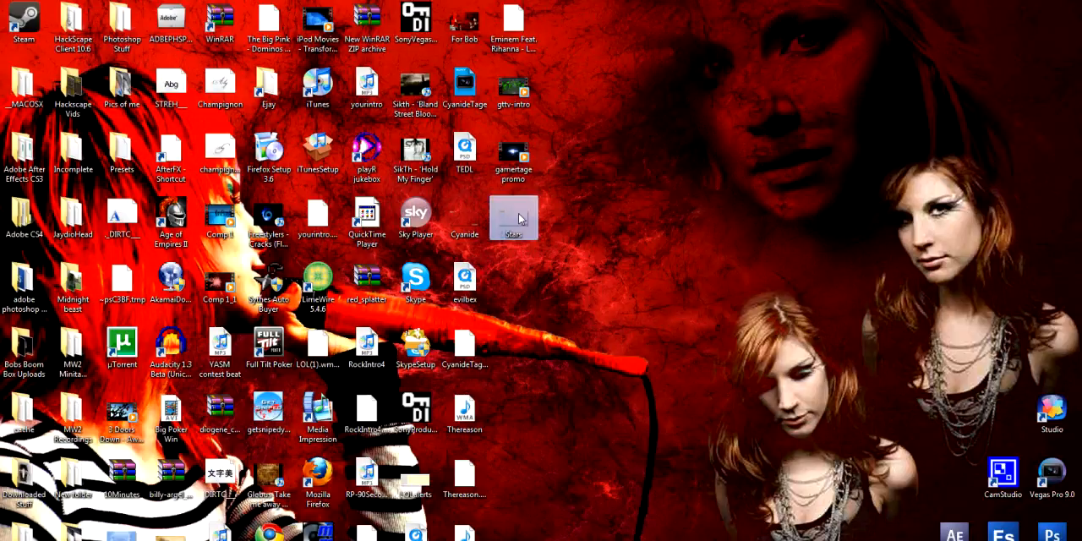
{"action": "double_click", "coordinate": [518, 219]}
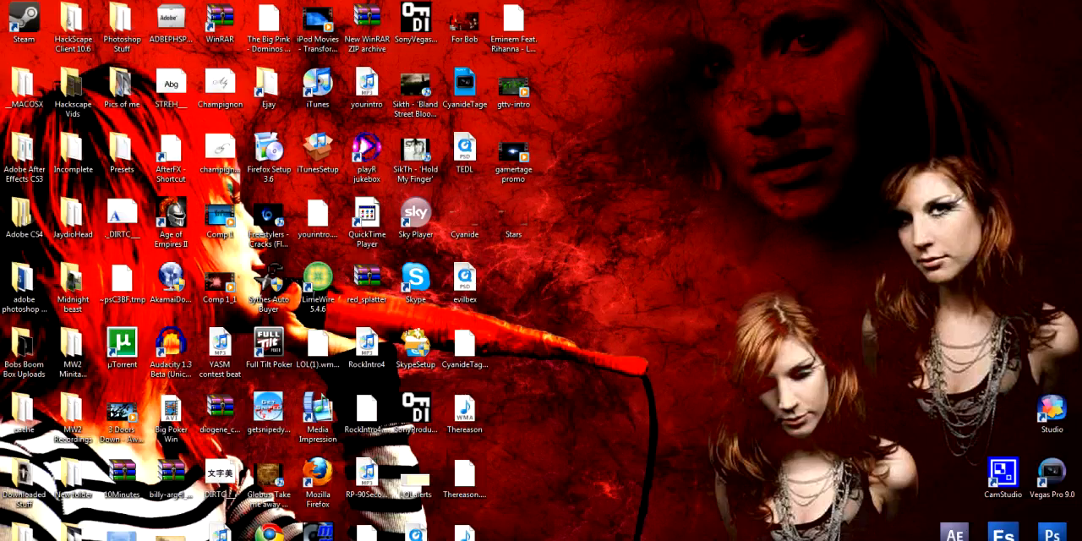
Switch to Vegas Pro 9.0, import the HMG video clip and place it at the start of the timeline
{"action": "double_click", "coordinate": [1051, 475]}
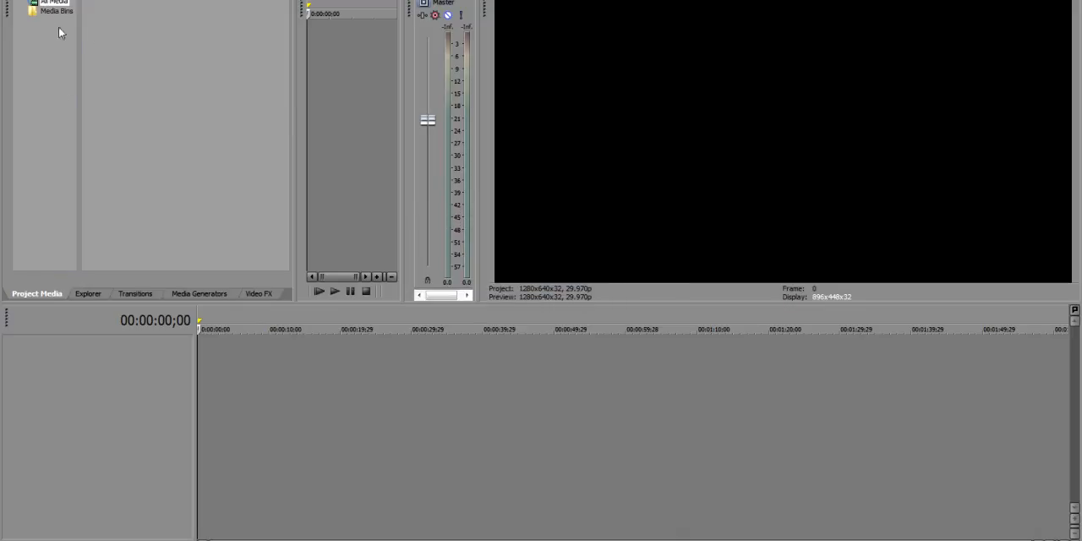
{"action": "key", "text": "ctrl+i"}
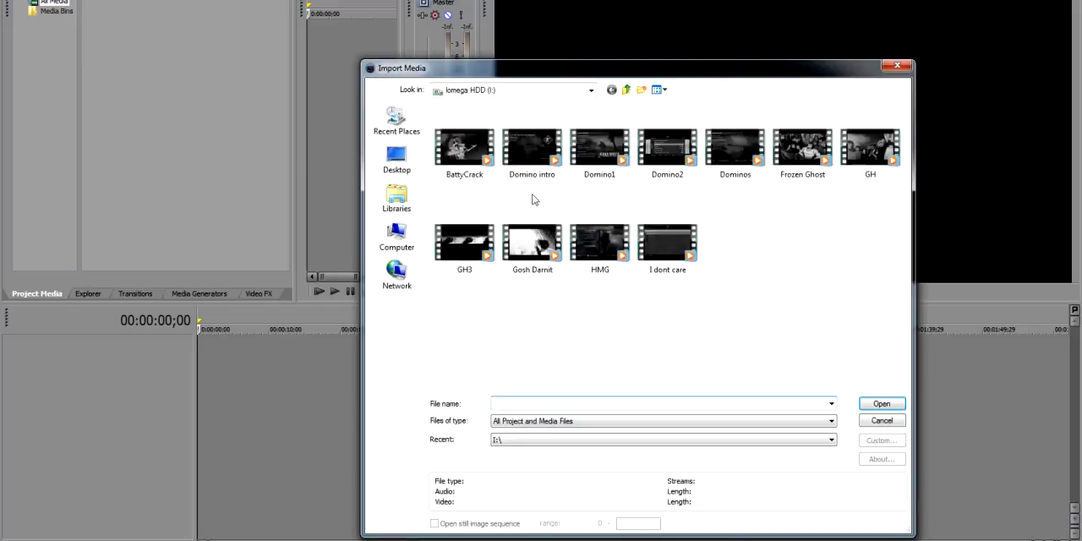
{"action": "double_click", "coordinate": [592, 247]}
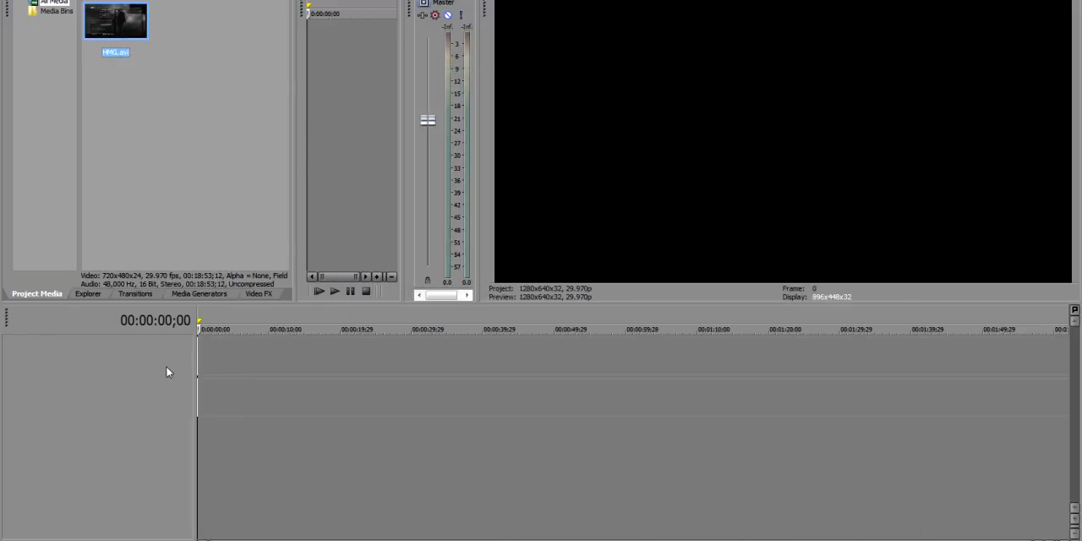
{"action": "left_click_drag", "start_coordinate": [166, 367], "coordinate": [165, 367]}
Import the Stars PNG from the Desktop into the project media
{"action": "key", "text": "ctrl+i"}
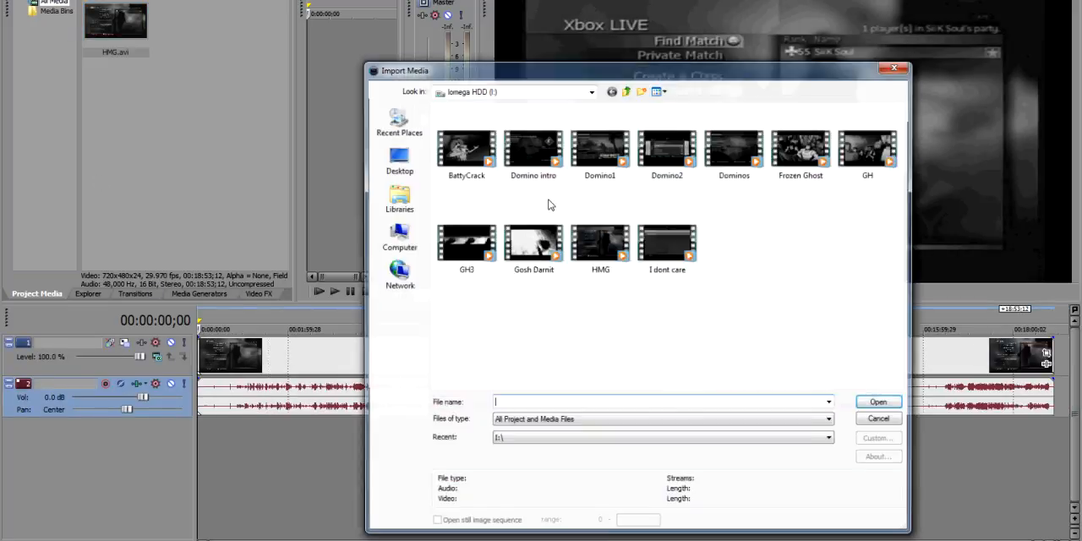
{"action": "left_click", "coordinate": [397, 164]}
{"action": "left_click_drag", "start_coordinate": [902, 185], "coordinate": [919, 220]}
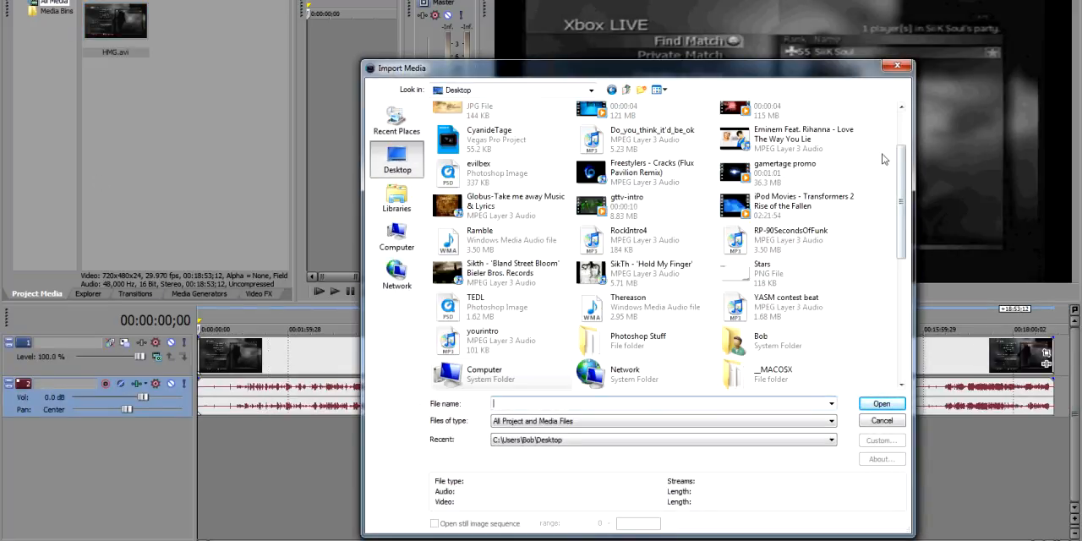
{"action": "mouse_move", "coordinate": [902, 169]}
{"action": "left_mouse_down"}
{"action": "mouse_move", "coordinate": [902, 237]}
{"action": "mouse_move", "coordinate": [905, 183]}
{"action": "left_mouse_up"}
{"action": "left_click", "coordinate": [774, 227]}
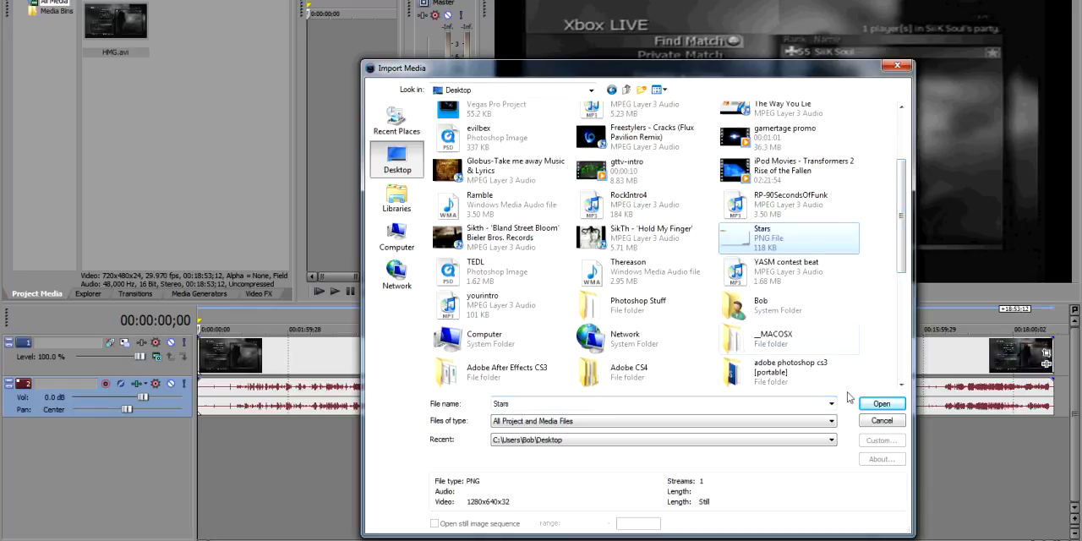
{"action": "left_click", "coordinate": [882, 404]}
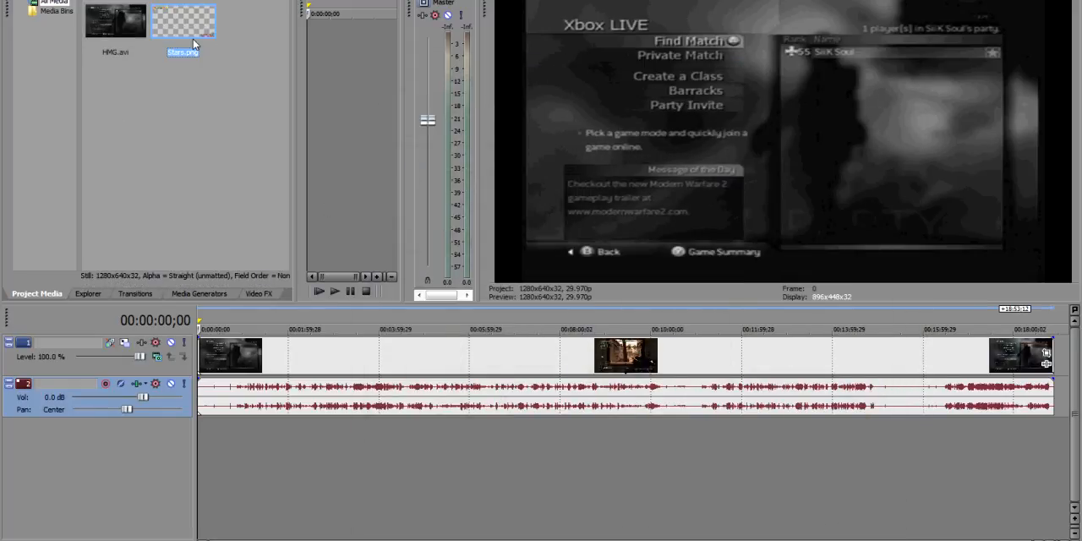
Insert a video track above the gameplay clip and place Stars.png on it from the start, extended to about 17:05
{"action": "left_click", "coordinate": [177, 440]}
{"action": "right_click", "coordinate": [177, 440]}
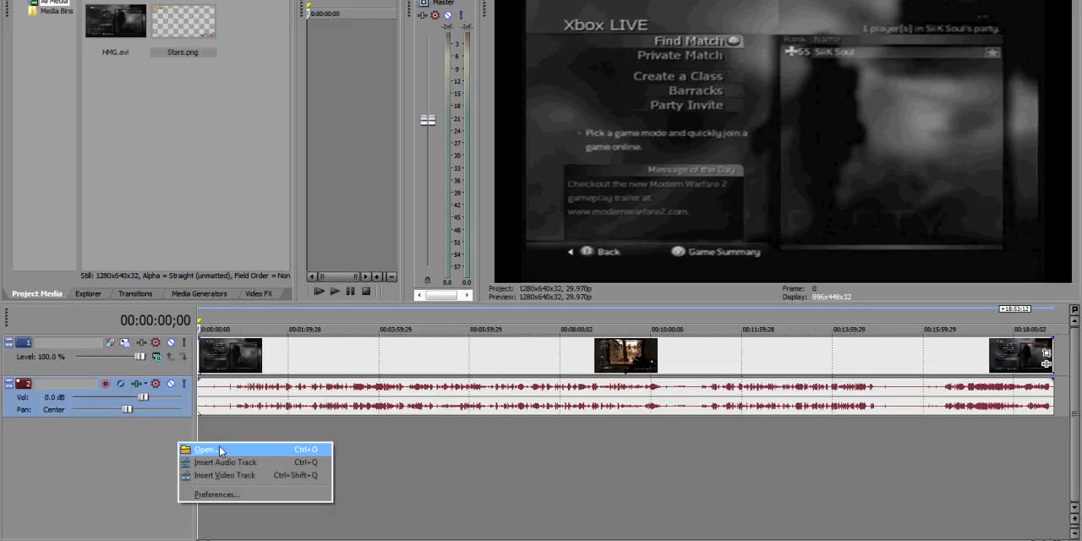
{"action": "left_click", "coordinate": [215, 475]}
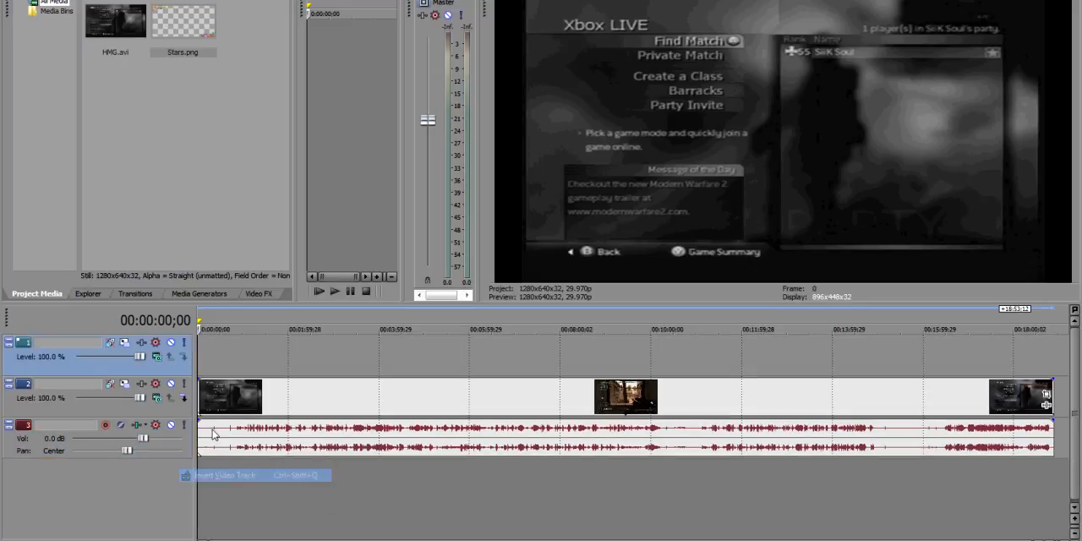
{"action": "left_click", "coordinate": [183, 25]}
{"action": "left_click_drag", "start_coordinate": [201, 355], "coordinate": [972, 362]}
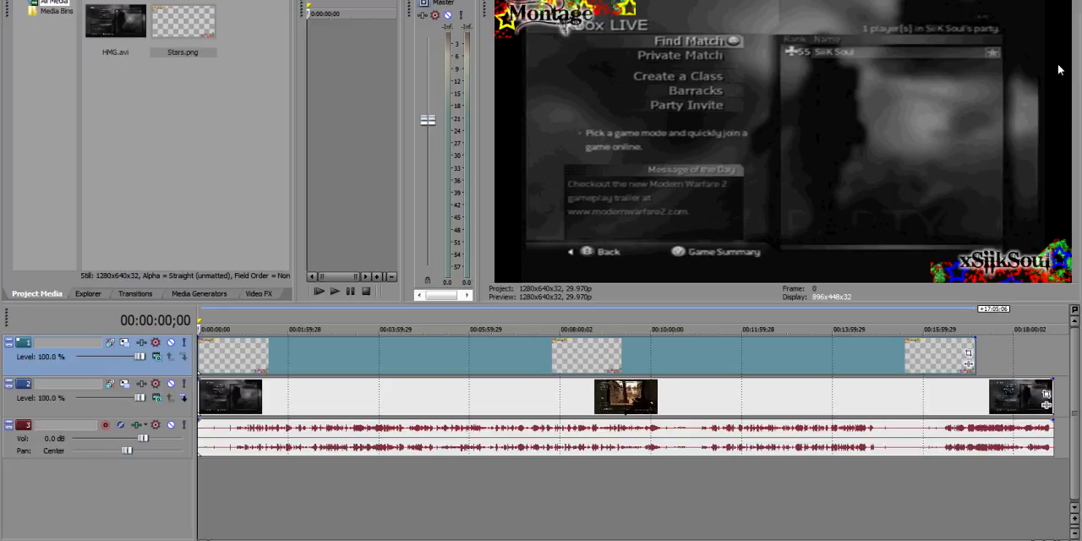
Match the HMG clip's pan/crop to the output aspect and widen its crop frame to 722.4
{"action": "left_click", "coordinate": [385, 394]}
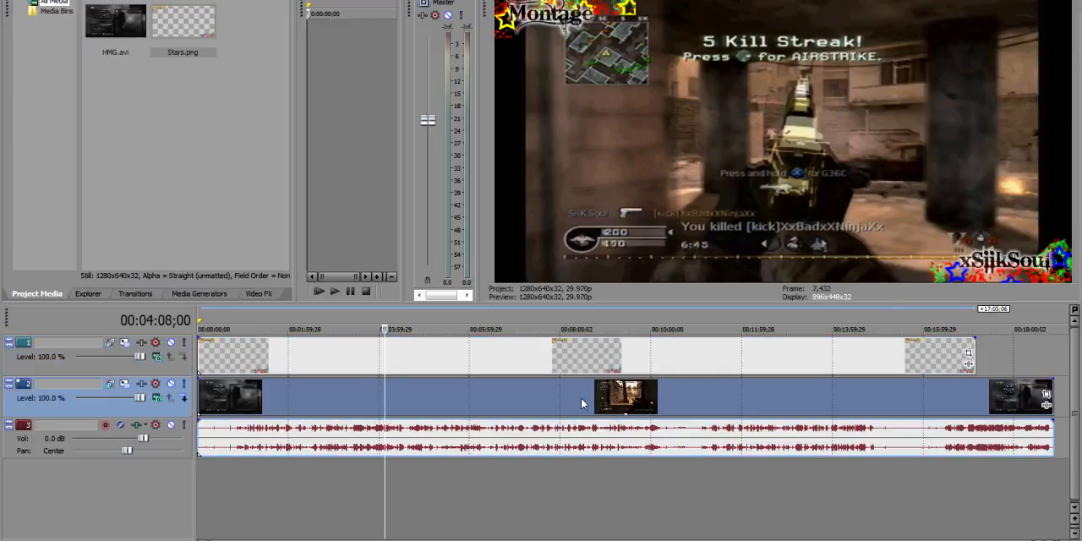
{"action": "right_click", "coordinate": [375, 394]}
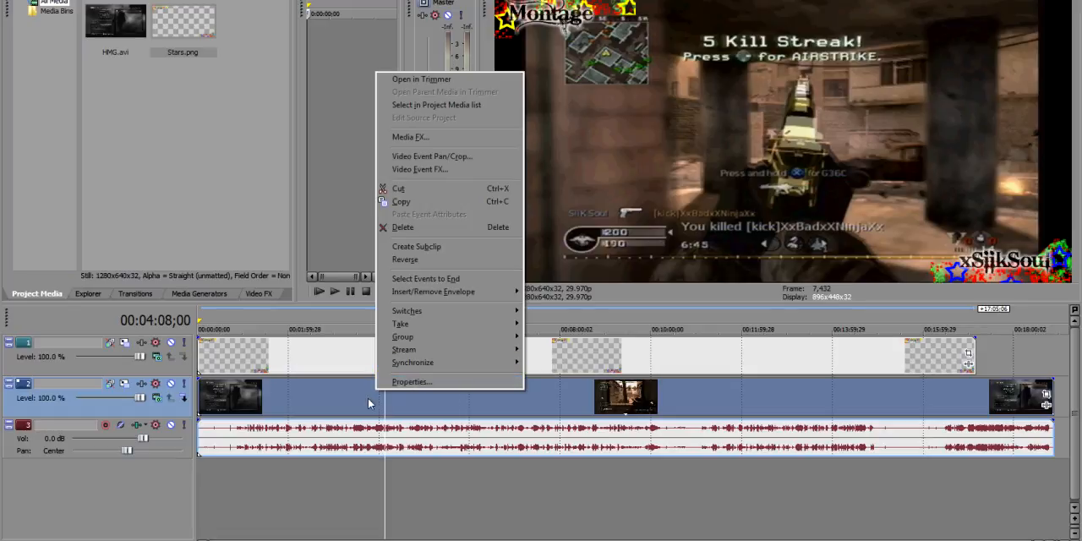
{"action": "left_click", "coordinate": [431, 155]}
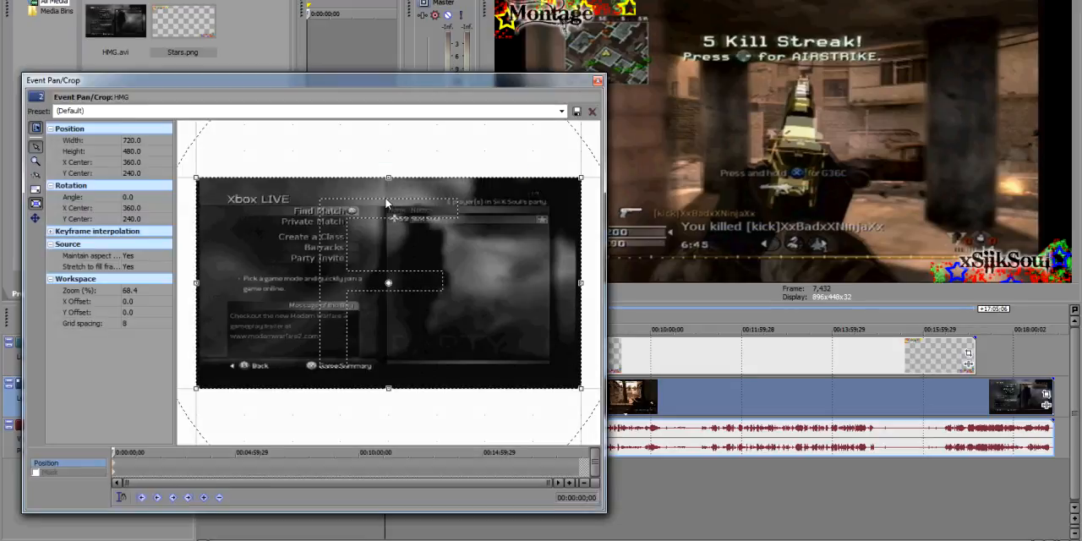
{"action": "right_click", "coordinate": [378, 250]}
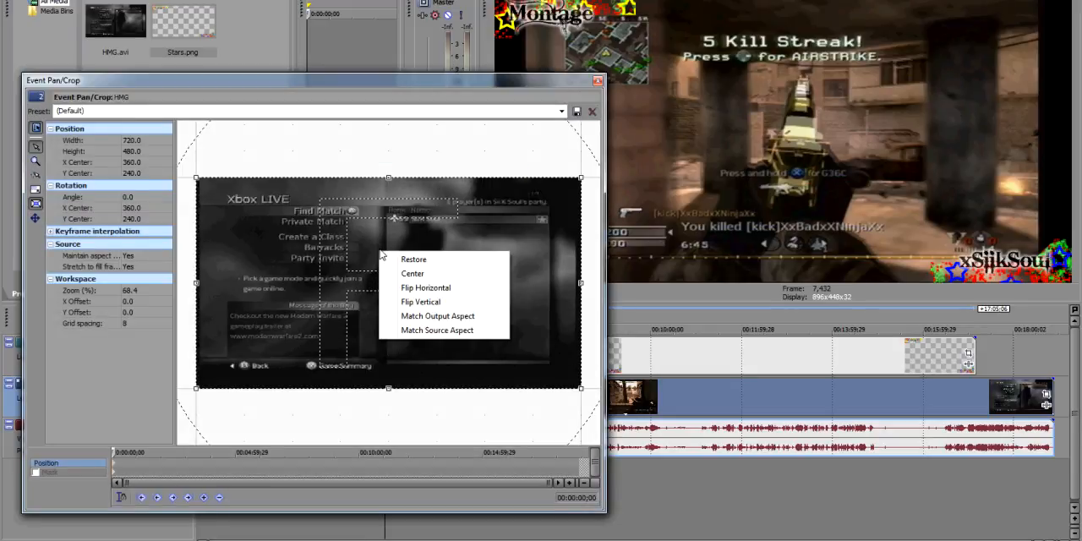
{"action": "left_click", "coordinate": [438, 316]}
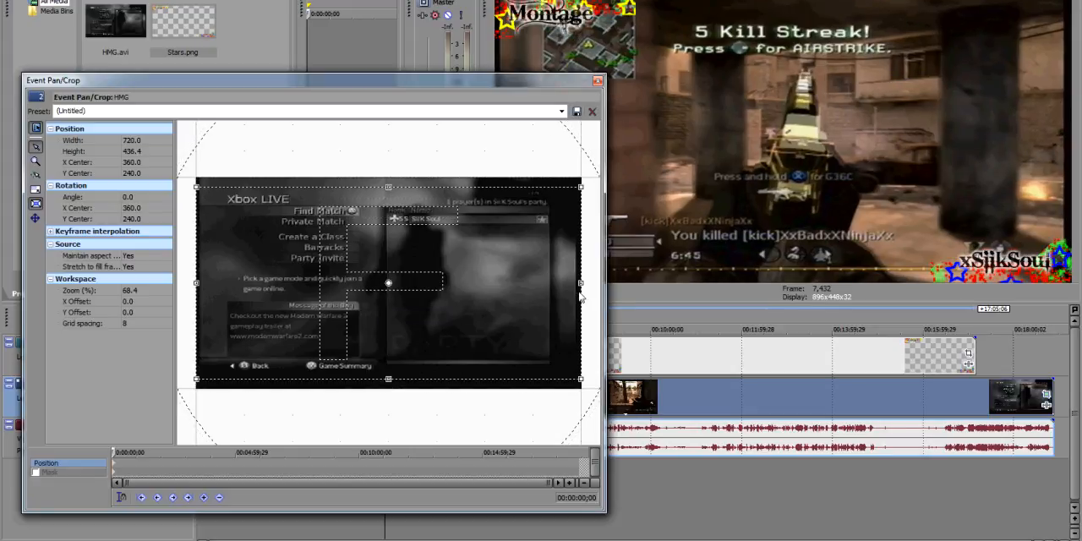
{"action": "mouse_move", "coordinate": [581, 289]}
{"action": "left_mouse_down"}
{"action": "mouse_move", "coordinate": [571, 289]}
{"action": "mouse_move", "coordinate": [581, 289]}
{"action": "left_mouse_up"}
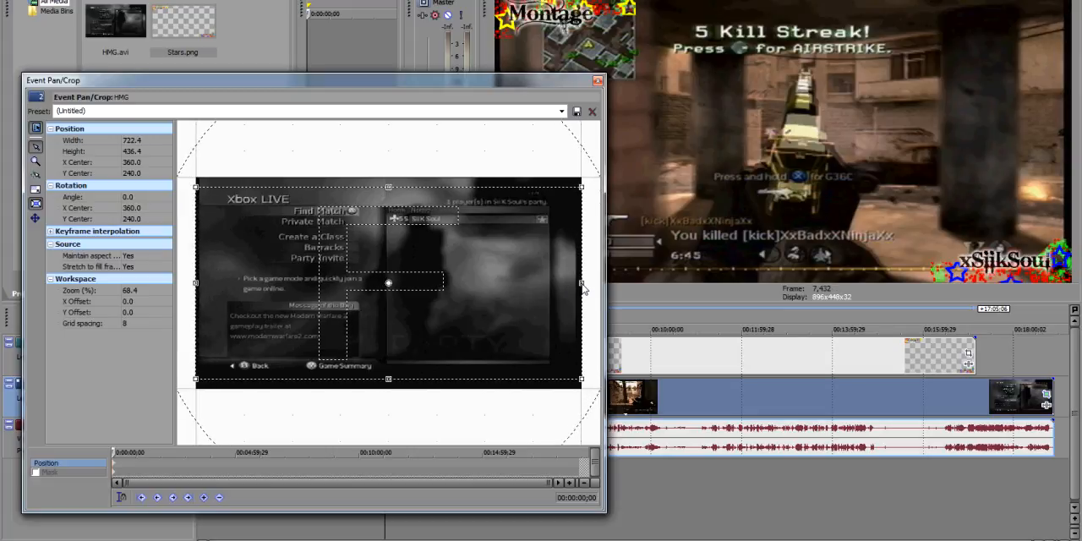
{"action": "left_click", "coordinate": [597, 80]}
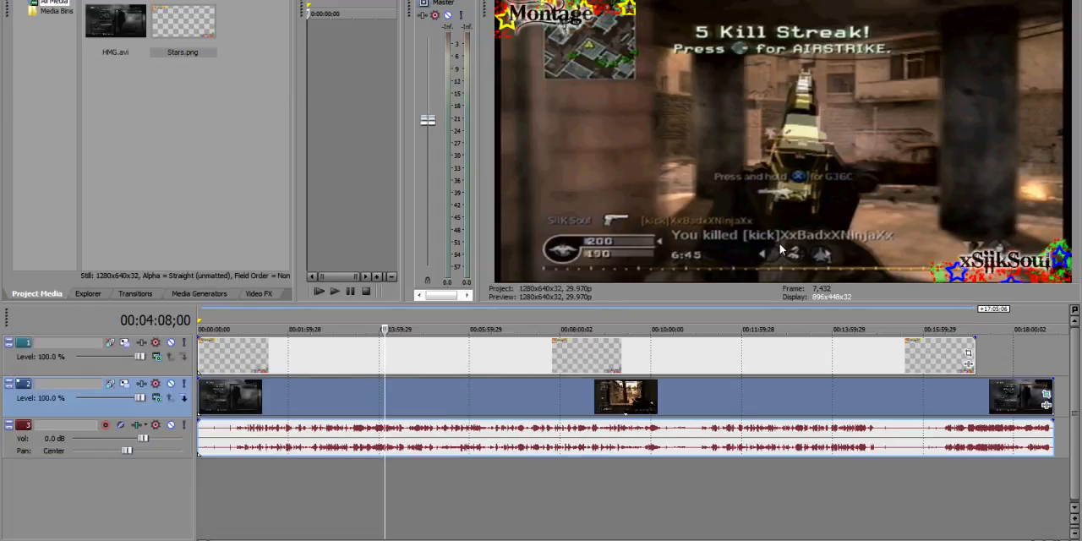
Check how the overlay sits over the gameplay footage at several points along the timeline
{"action": "left_click", "coordinate": [501, 382]}
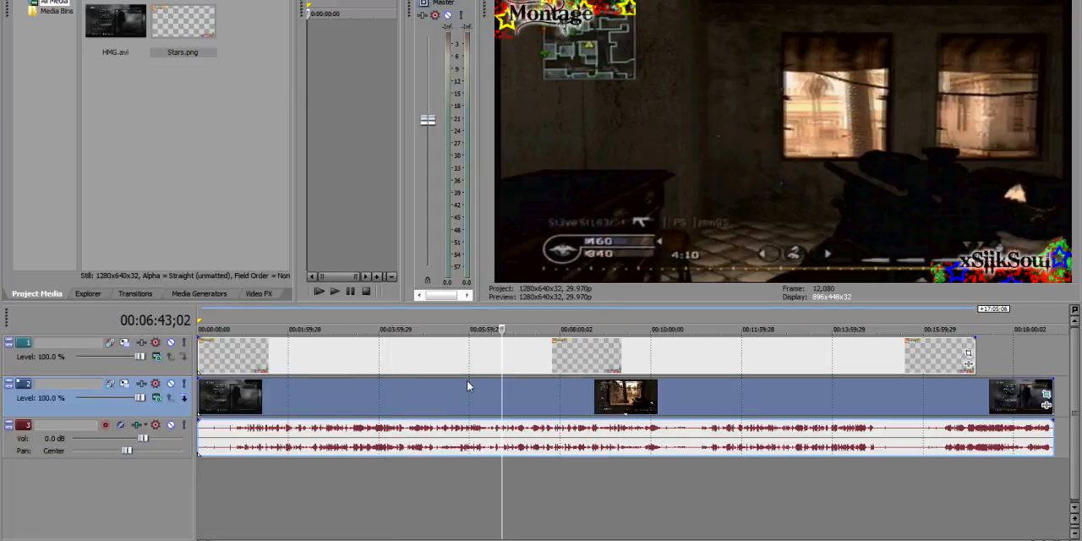
{"action": "left_click", "coordinate": [435, 394]}
{"action": "left_click", "coordinate": [577, 406]}
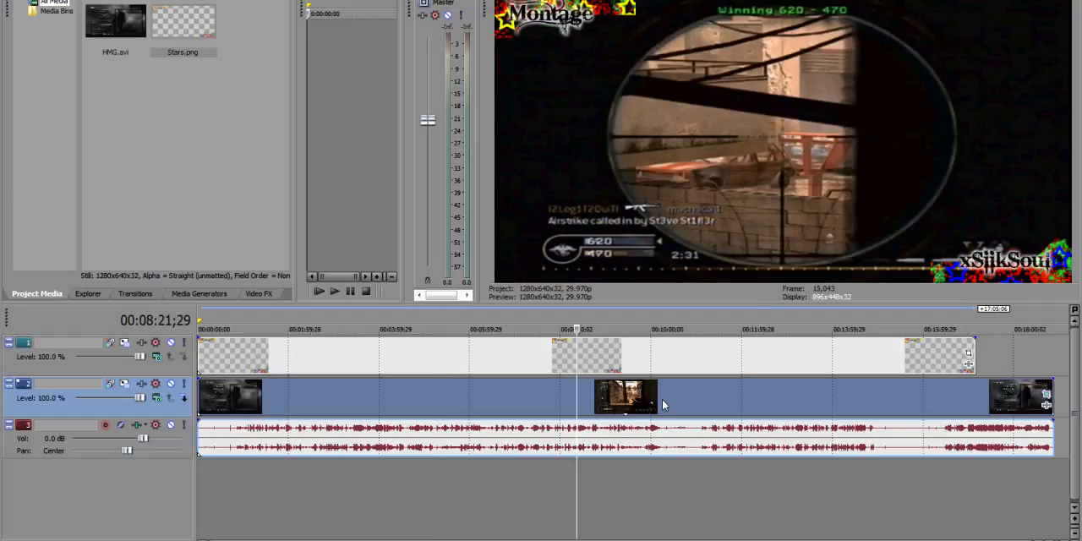
{"action": "left_click", "coordinate": [683, 404]}
{"action": "left_click", "coordinate": [497, 400]}
{"action": "left_click", "coordinate": [451, 397]}
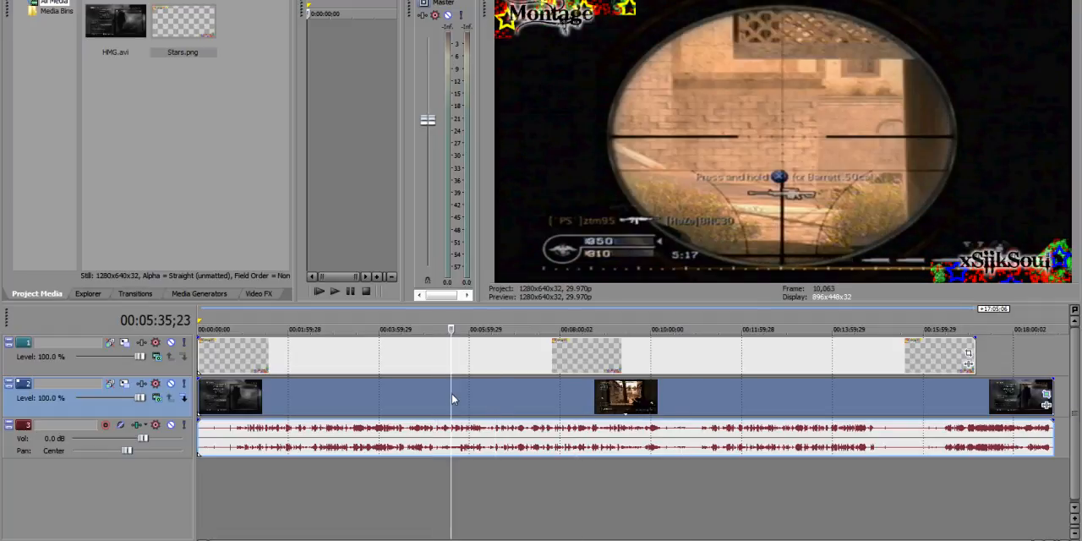
{"action": "left_click", "coordinate": [505, 402]}
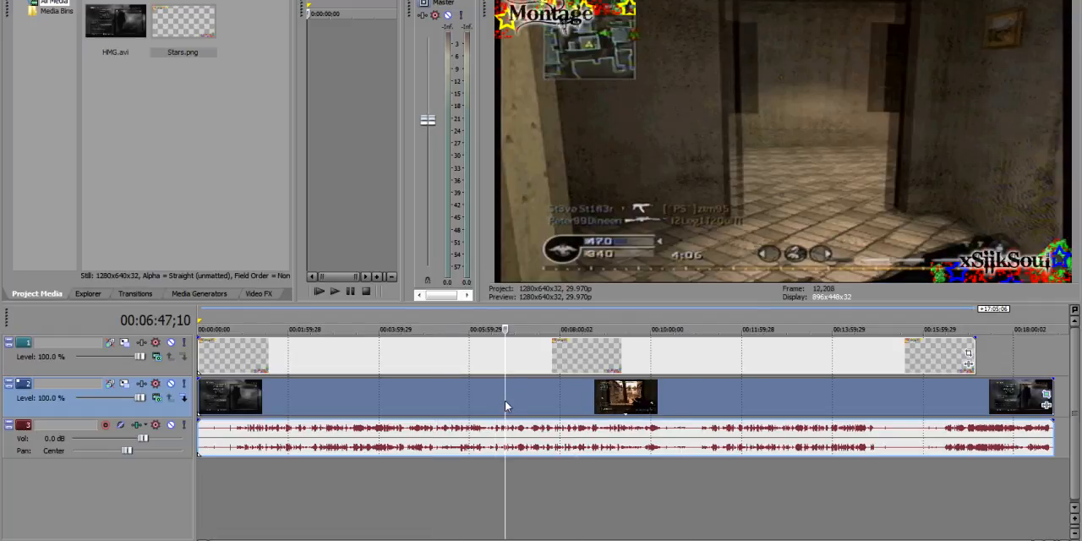
{"action": "left_click", "coordinate": [601, 402]}
{"action": "left_click", "coordinate": [701, 396]}
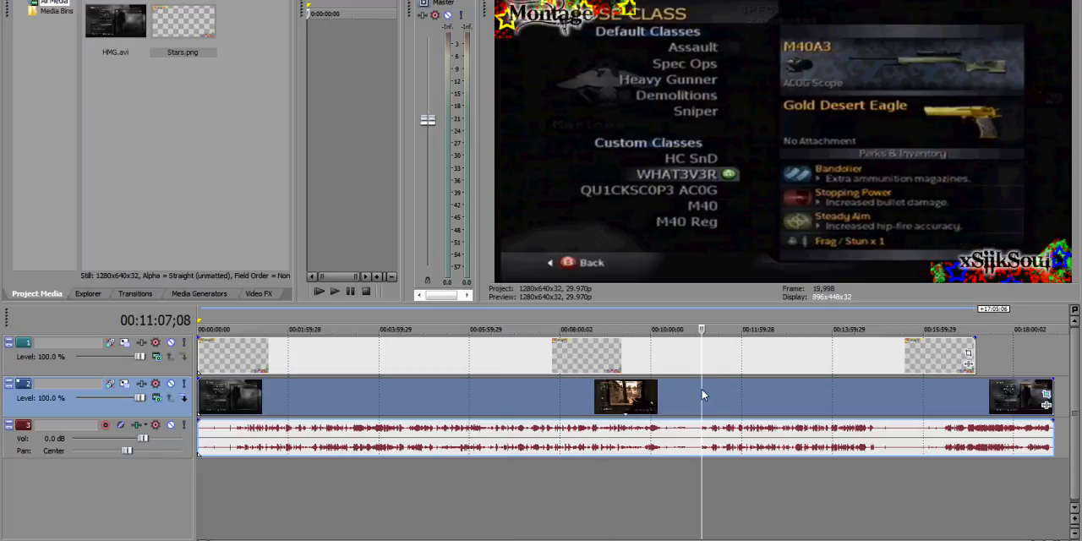